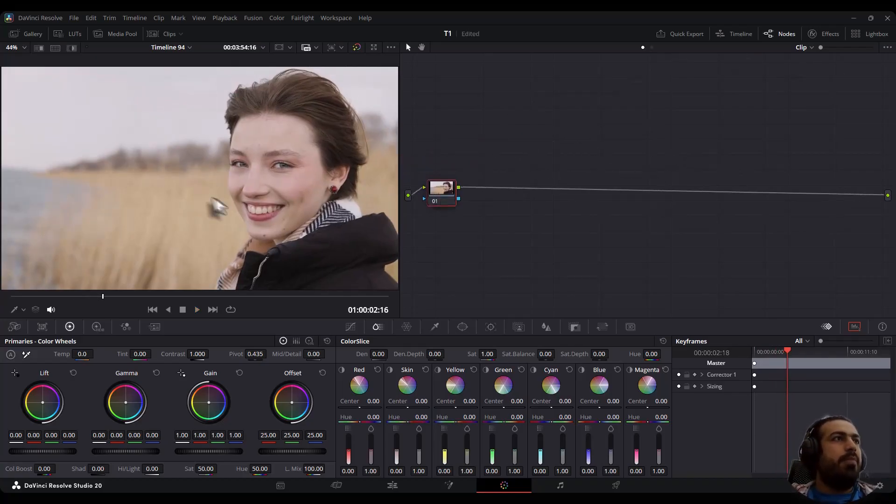
{"action": "scroll", "coordinate": [216, 206], "scroll_direction": "up", "scroll_amount": 3}
{"action": "left_click_drag", "start_coordinate": [319, 98], "coordinate": [266, 224]}
{"action": "left_click_drag", "start_coordinate": [167, 180], "coordinate": [290, 190]}
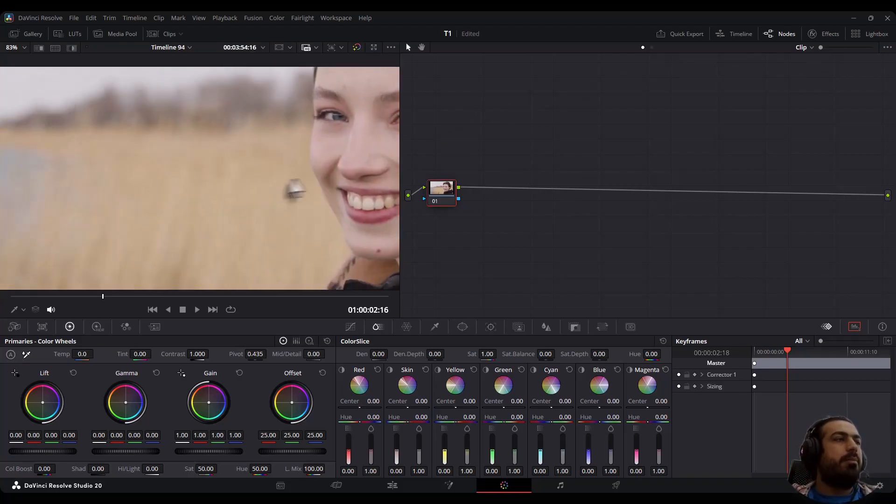
{"action": "scroll", "coordinate": [230, 198], "scroll_direction": "down", "scroll_amount": 2}
{"action": "scroll", "coordinate": [176, 201], "scroll_direction": "down", "scroll_amount": 4}
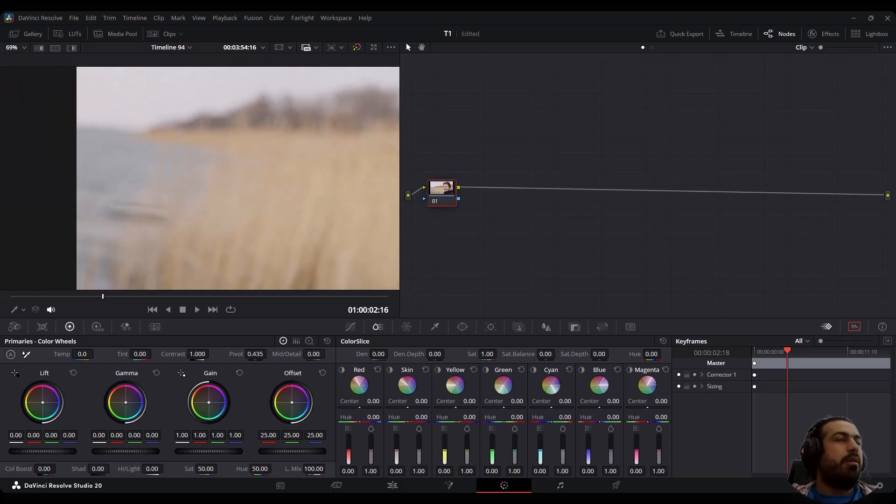
{"action": "left_click_drag", "start_coordinate": [176, 176], "coordinate": [168, 210]}
Apply a Color Space Transform to node 01, outputting to DaVinci Wide Gamut with DaVinci Intermediate gamma
{"action": "left_click", "coordinate": [836, 33]}
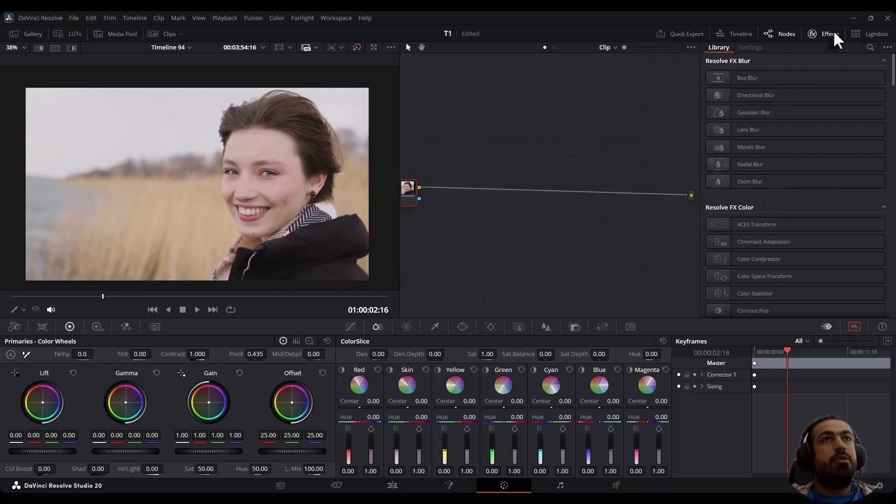
{"action": "left_click_drag", "start_coordinate": [768, 276], "coordinate": [404, 188]}
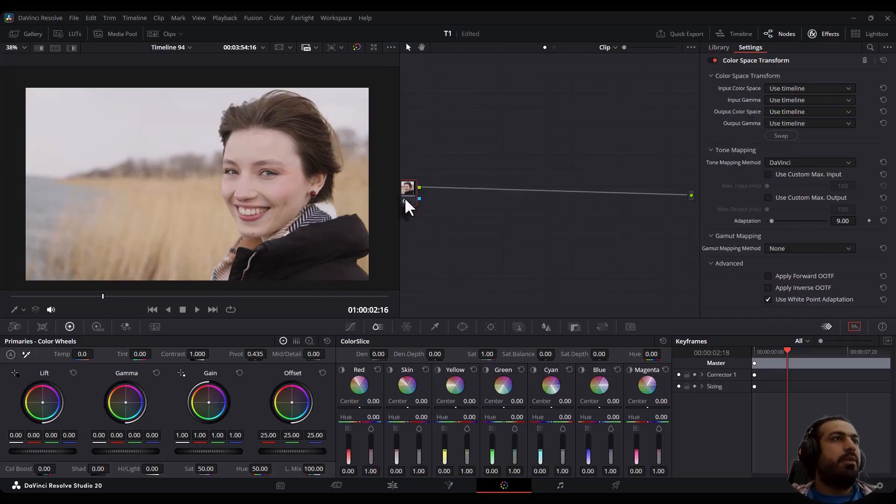
{"action": "left_click", "coordinate": [793, 111]}
{"action": "scroll", "coordinate": [792, 140], "scroll_direction": "down", "scroll_amount": 2}
{"action": "left_click", "coordinate": [792, 110]}
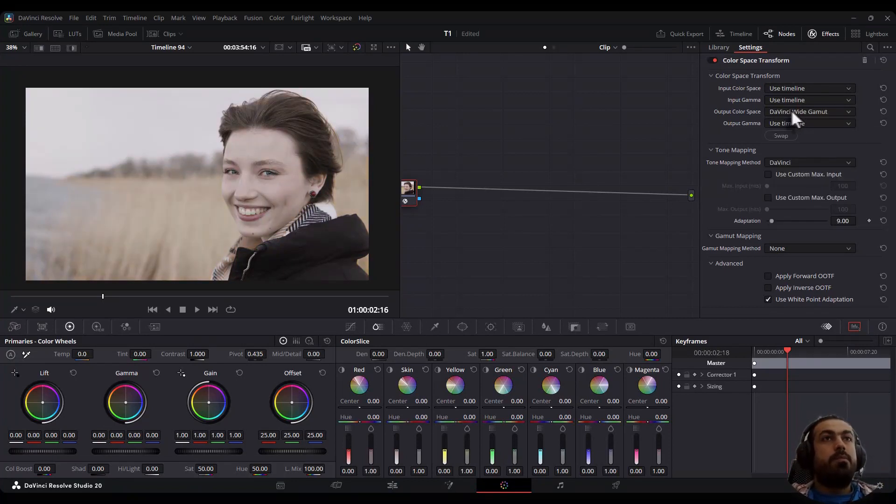
{"action": "left_click", "coordinate": [796, 122]}
{"action": "left_click", "coordinate": [800, 227]}
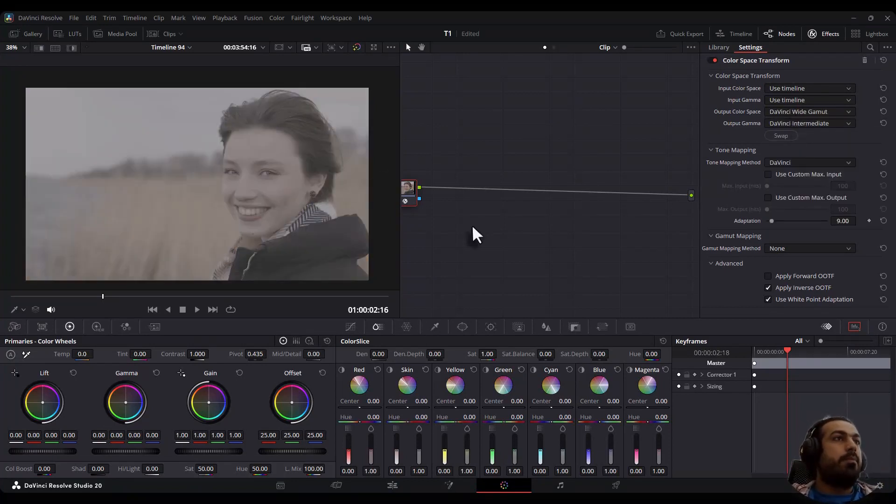
Add a serial node after node 01 and three further nodes in parallel with it
{"action": "key", "text": "alt+s"}
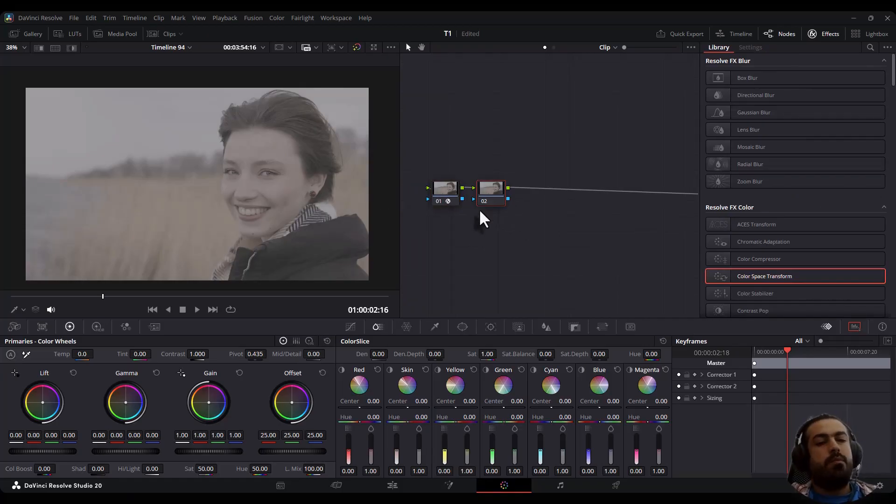
{"action": "key", "text": "alt+p"}
{"action": "key", "text": "alt+p"}
{"action": "key", "text": "alt+p"}
{"action": "left_click_drag", "start_coordinate": [536, 240], "coordinate": [445, 120]}
Show the video scopes and, on node 02, set the primary Lift to -0.06 and the Gain to 1.41
{"action": "left_click", "coordinate": [445, 120]}
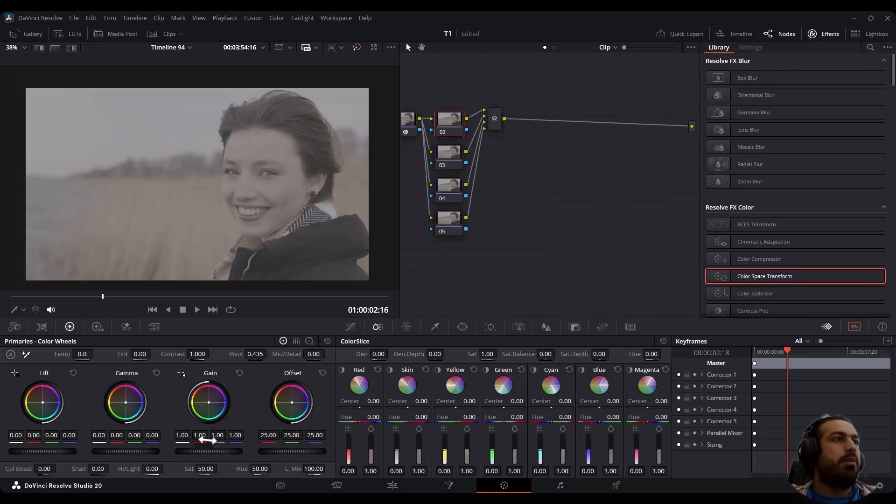
{"action": "key", "text": "ctrl+shift+w"}
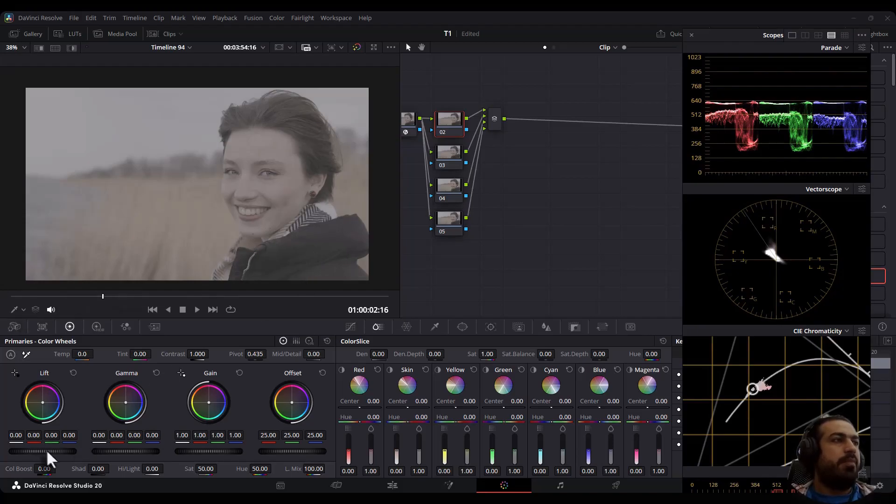
{"action": "left_click_drag", "start_coordinate": [49, 452], "coordinate": [44, 452]}
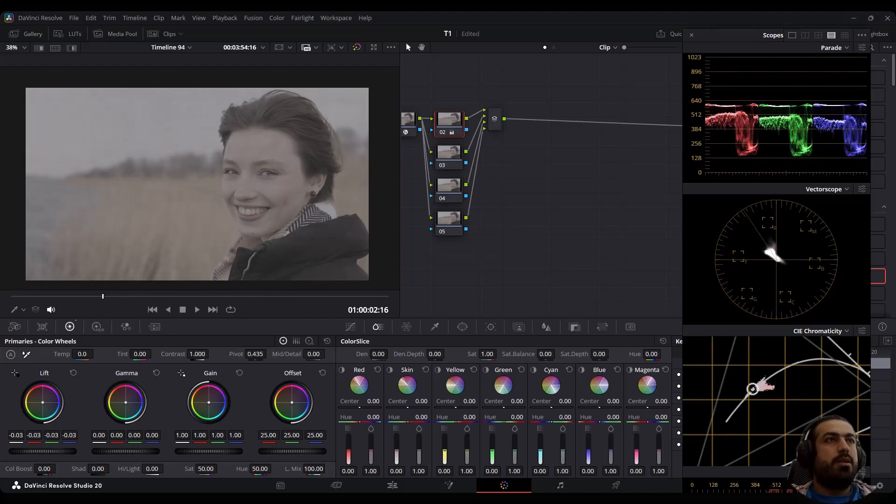
{"action": "left_click_drag", "start_coordinate": [202, 452], "coordinate": [254, 452]}
{"action": "left_click_drag", "start_coordinate": [48, 452], "coordinate": [41, 452]}
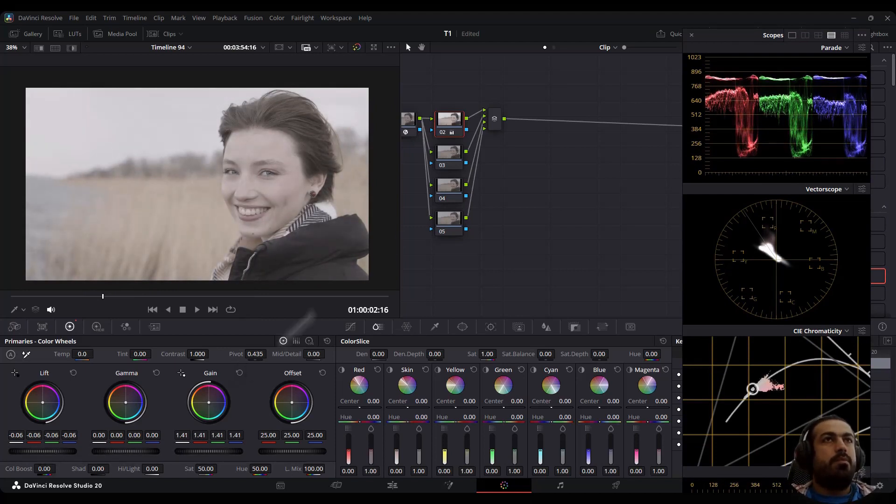
On node 03, add default anchors to the custom curve and pull its two lowest inner anchors down to deepen the shadows
{"action": "left_click", "coordinate": [349, 328]}
{"action": "left_click", "coordinate": [662, 341]}
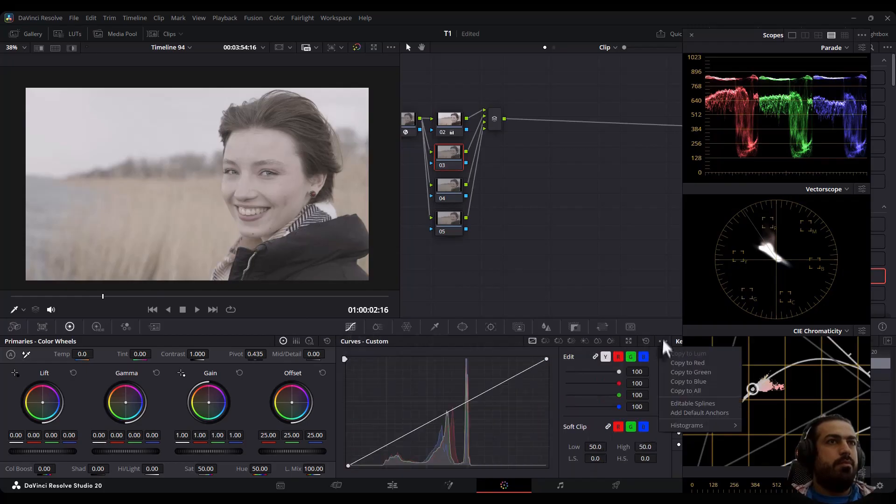
{"action": "left_click", "coordinate": [682, 410]}
{"action": "left_click_drag", "start_coordinate": [389, 444], "coordinate": [384, 453]}
{"action": "left_click_drag", "start_coordinate": [428, 423], "coordinate": [424, 433]}
On node 04, set the HDR Shadow exposure to -0.32 and raise the Light exposure slightly
{"action": "left_click", "coordinate": [450, 187]}
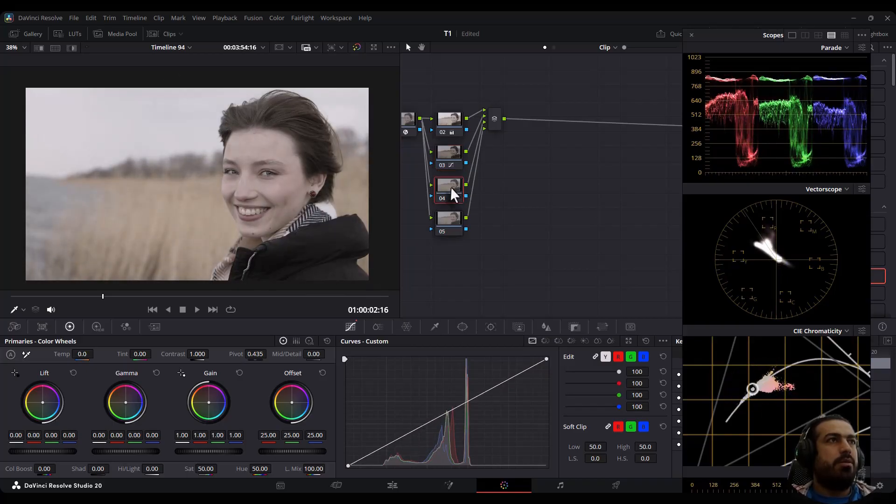
{"action": "left_click", "coordinate": [96, 327]}
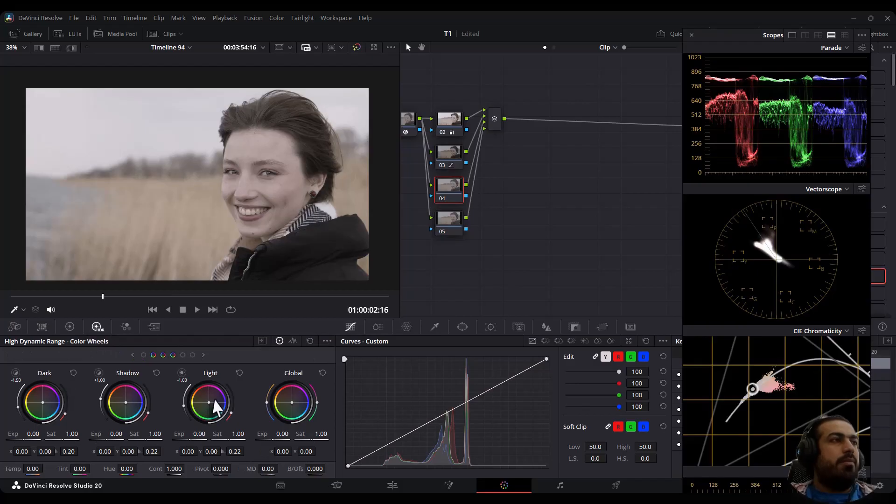
{"action": "left_click_drag", "start_coordinate": [112, 434], "coordinate": [96, 434]}
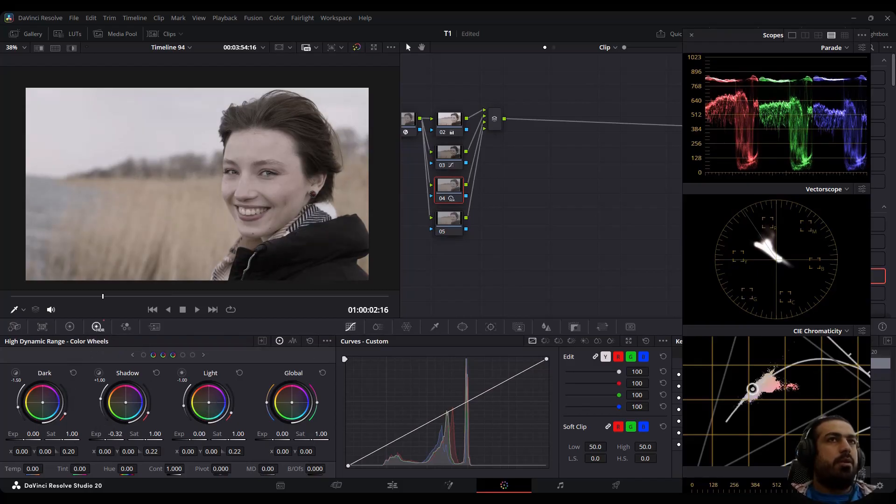
{"action": "left_click_drag", "start_coordinate": [199, 434], "coordinate": [207, 434]}
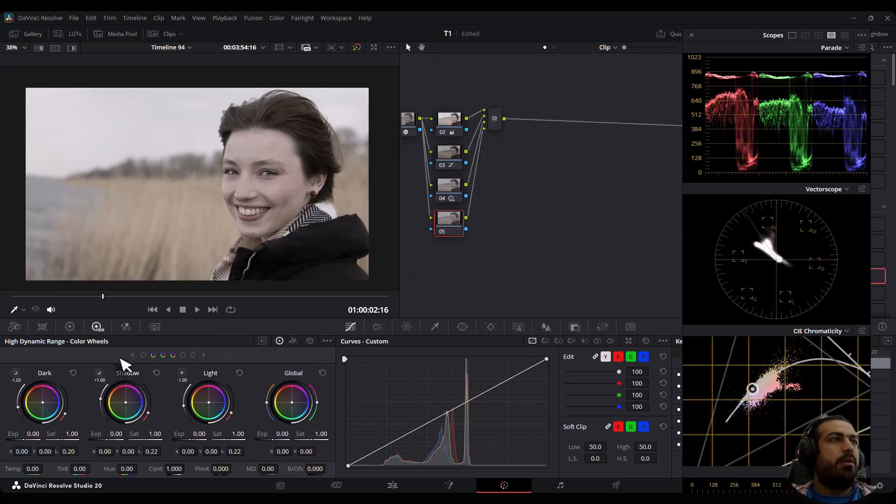
On node 05, set the Log wheels to Shadow 0.58 and Highlights -0.07, and adjust the node's blur
{"action": "left_click", "coordinate": [70, 327]}
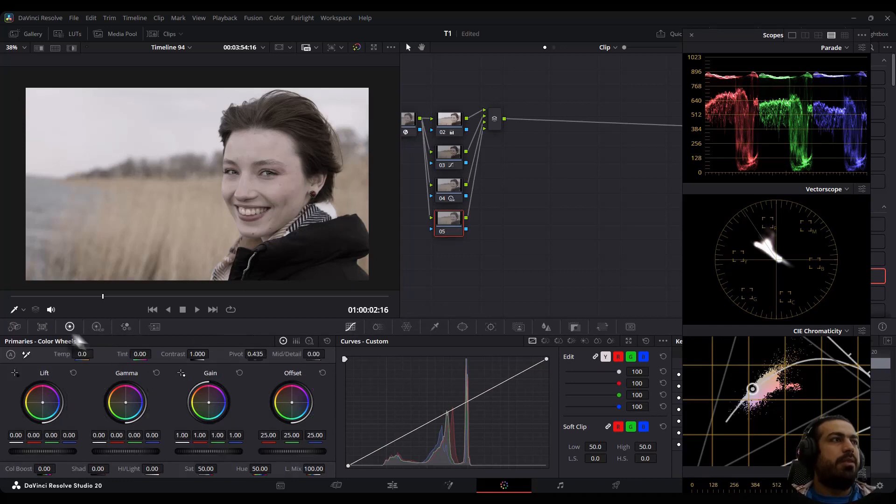
{"action": "left_click", "coordinate": [309, 341]}
{"action": "left_click_drag", "start_coordinate": [39, 458], "coordinate": [63, 458]}
{"action": "left_click_drag", "start_coordinate": [232, 451], "coordinate": [226, 451]}
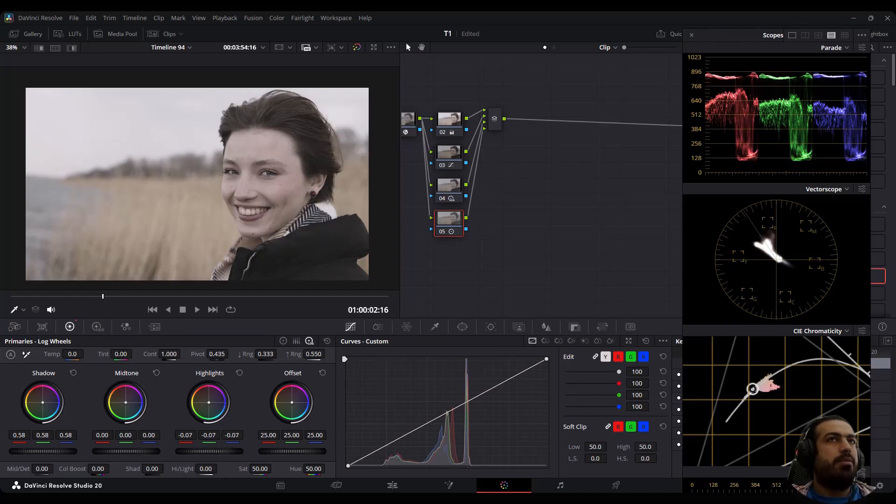
{"action": "left_click", "coordinate": [547, 327]}
Add a serial node after the parallel mixer and put default anchors on its custom curve
{"action": "left_click_drag", "start_coordinate": [495, 118], "coordinate": [516, 160]}
{"action": "key", "text": "alt+s"}
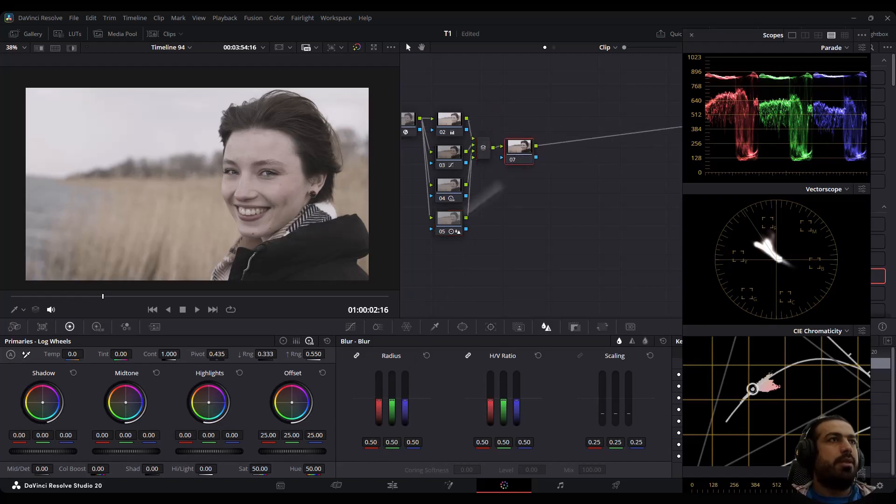
{"action": "left_click", "coordinate": [351, 327]}
{"action": "left_click", "coordinate": [663, 341]}
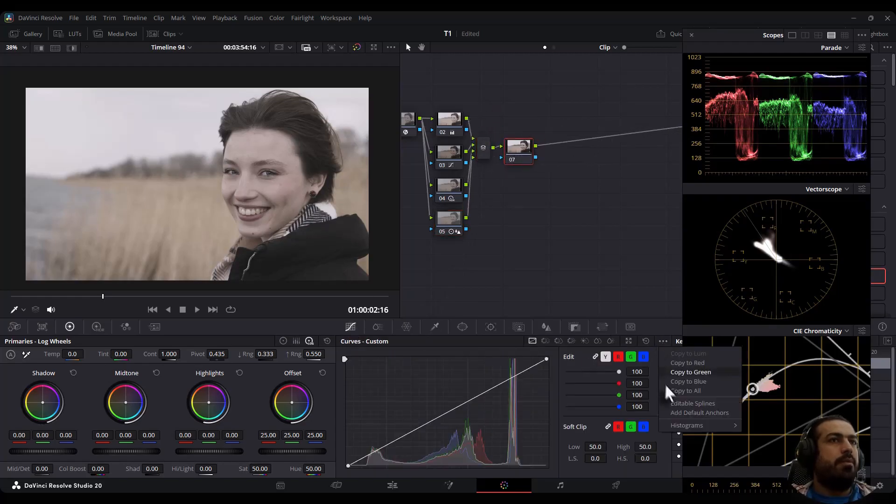
{"action": "left_click", "coordinate": [676, 413]}
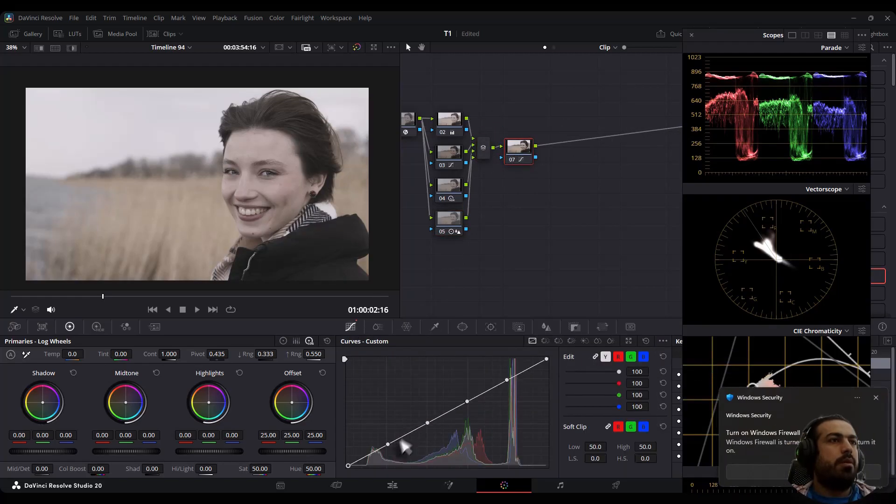
{"action": "left_click", "coordinate": [877, 398]}
Pull the two lowest inner anchors of node 07's custom curve down to darken shadows and lower midtones
{"action": "left_click_drag", "start_coordinate": [385, 450], "coordinate": [386, 455]}
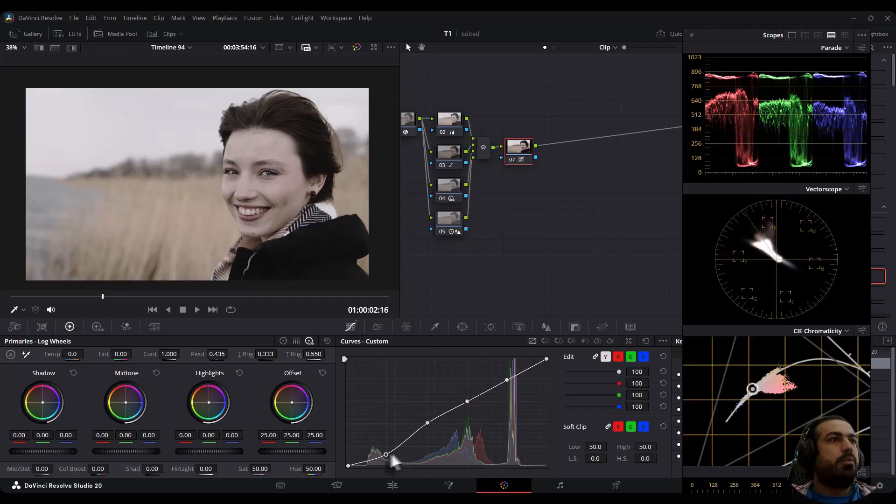
{"action": "left_click_drag", "start_coordinate": [428, 422], "coordinate": [428, 431]}
{"action": "left_click_drag", "start_coordinate": [388, 455], "coordinate": [386, 454]}
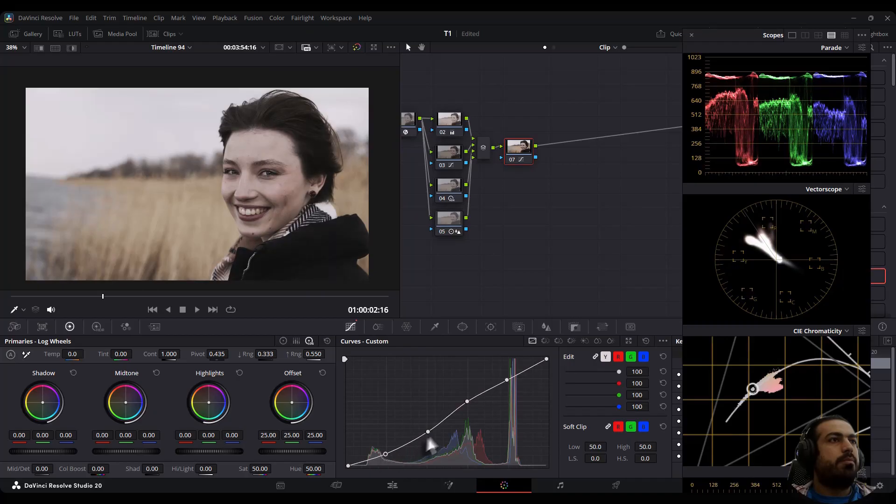
{"action": "left_click_drag", "start_coordinate": [427, 433], "coordinate": [425, 436]}
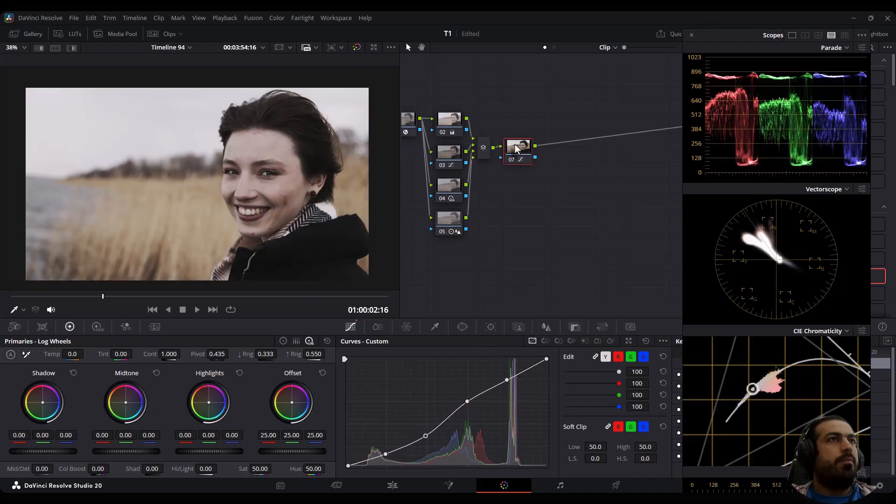
Add a serial node after node 07 and set its overall ColorSlice saturation to 1.60
{"action": "key", "text": "alt+s"}
{"action": "left_click", "coordinate": [378, 327]}
{"action": "left_click_drag", "start_coordinate": [485, 354], "coordinate": [500, 354]}
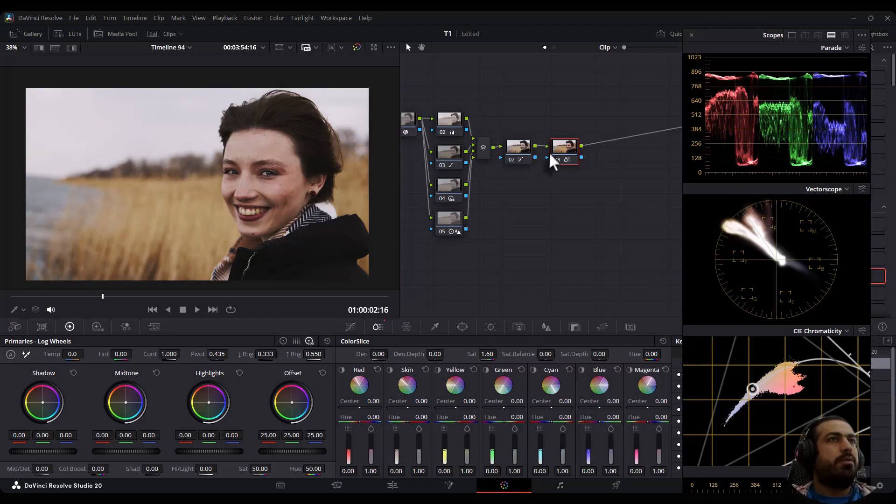
Add a serial node after node 08 and shift its Gamma wheel cooler, to red -0.03, green 0.01 and blue 0.01
{"action": "key", "text": "alt+s"}
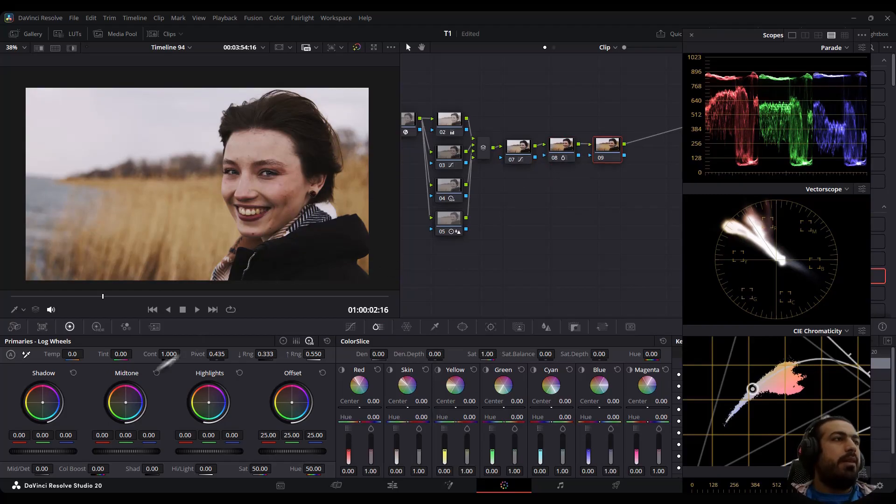
{"action": "left_click", "coordinate": [284, 342]}
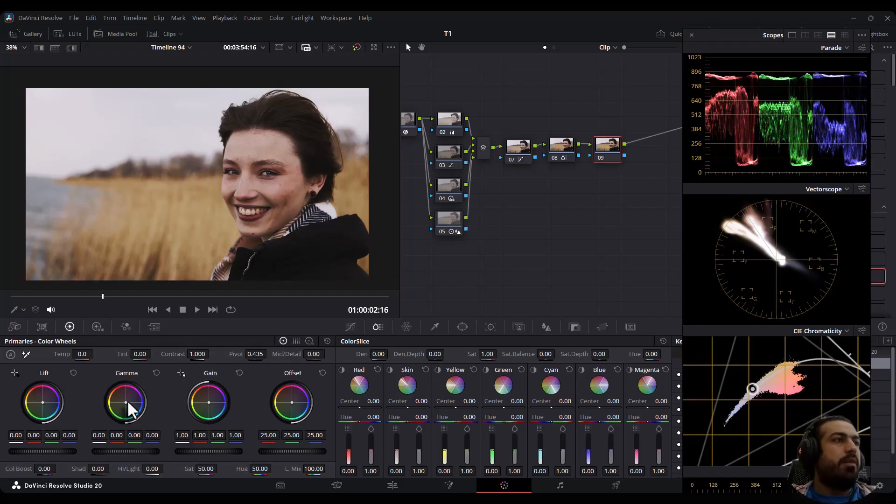
{"action": "left_click_drag", "start_coordinate": [125, 402], "coordinate": [127, 405]}
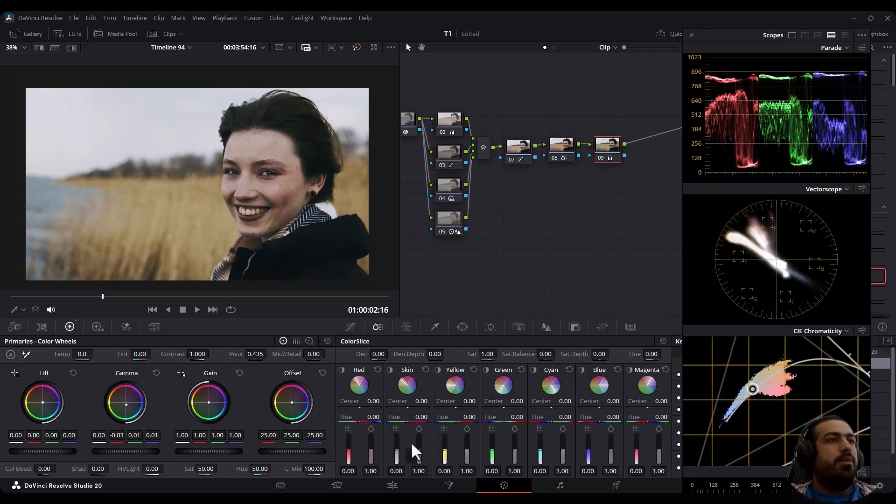
Preview the Skin and Yellow ColorSlice ranges on node 09, then set Yellow density to 0.37 and Yellow hue to 0.26
{"action": "left_click", "coordinate": [390, 369]}
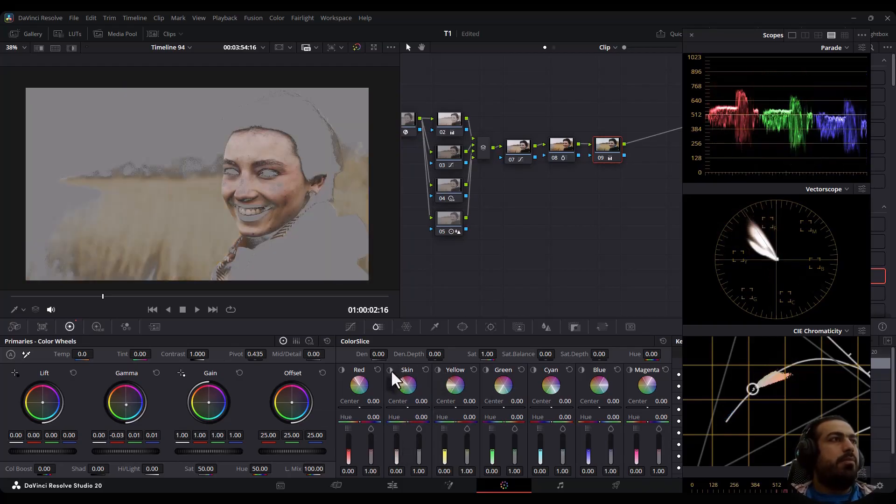
{"action": "left_click", "coordinate": [391, 370]}
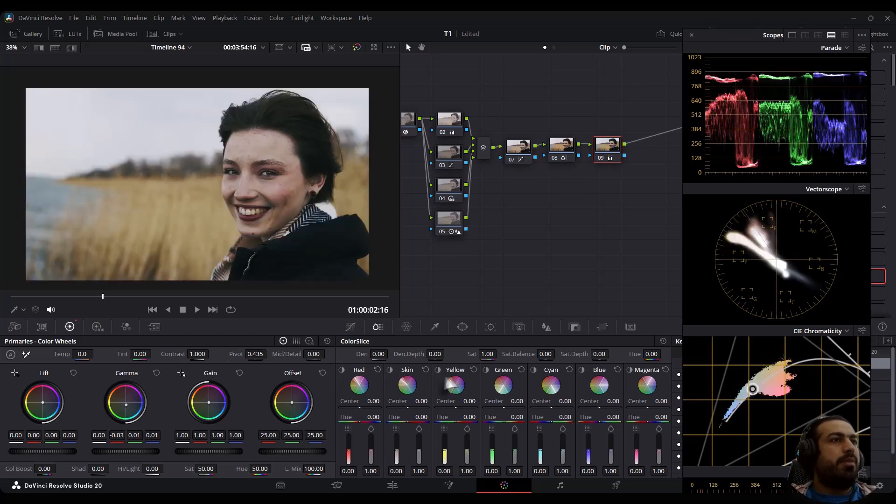
{"action": "left_click", "coordinate": [437, 370]}
{"action": "left_click", "coordinate": [437, 369]}
{"action": "left_click_drag", "start_coordinate": [445, 462], "coordinate": [446, 458]}
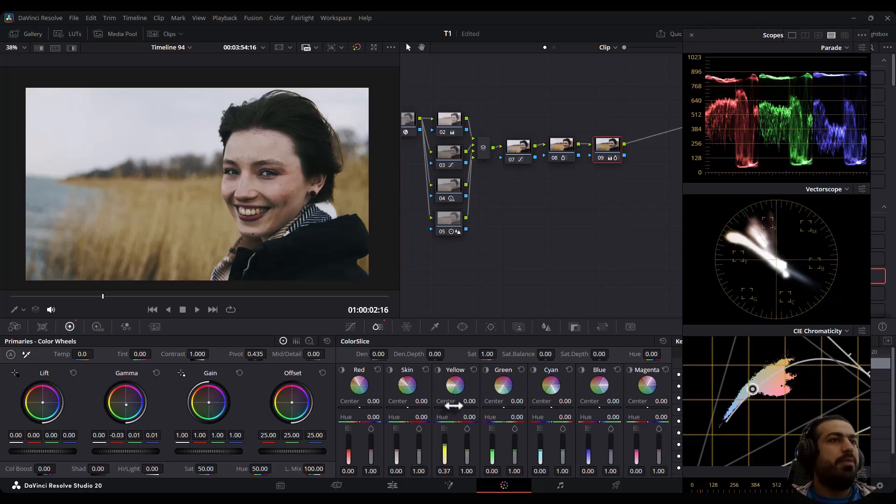
{"action": "left_click_drag", "start_coordinate": [455, 417], "coordinate": [468, 417]}
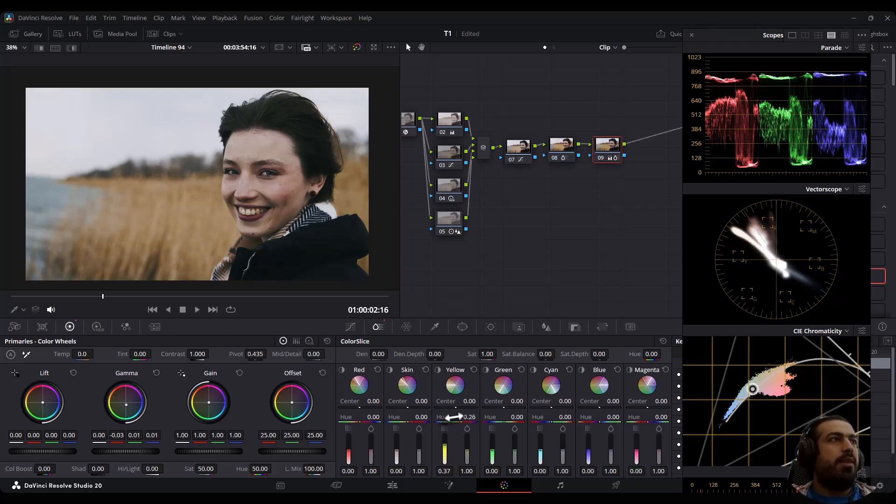
Preview the Red ColorSlice range and set its hue to -0.27, density to -0.25 and saturation to 1.03
{"action": "left_click", "coordinate": [341, 369]}
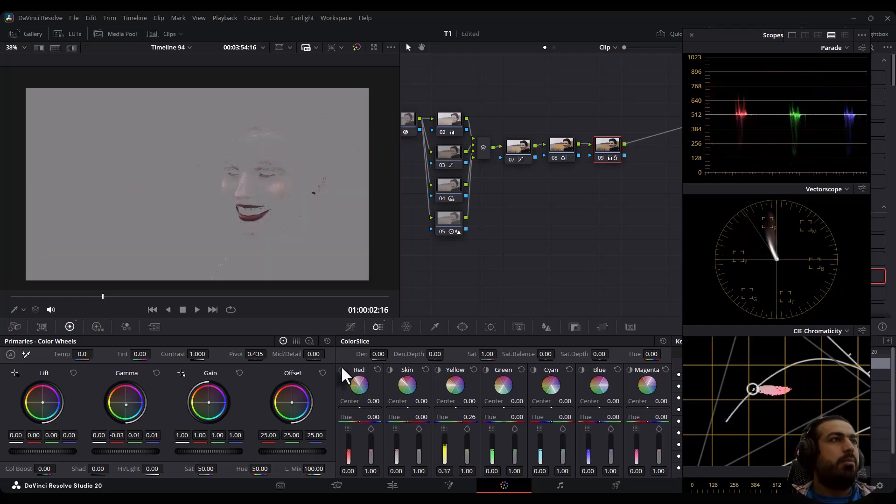
{"action": "left_click", "coordinate": [342, 369]}
{"action": "left_click_drag", "start_coordinate": [357, 419], "coordinate": [355, 419]}
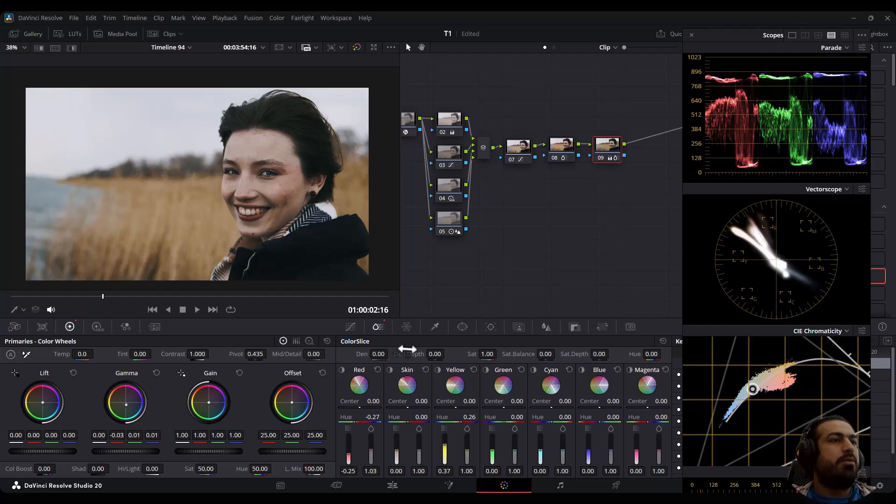
Set ColorSlice Cyan to density 0.31 and saturation 0.61, and Blue to density 0.31 and saturation 0.52
{"action": "left_click_drag", "start_coordinate": [588, 455], "coordinate": [611, 457]}
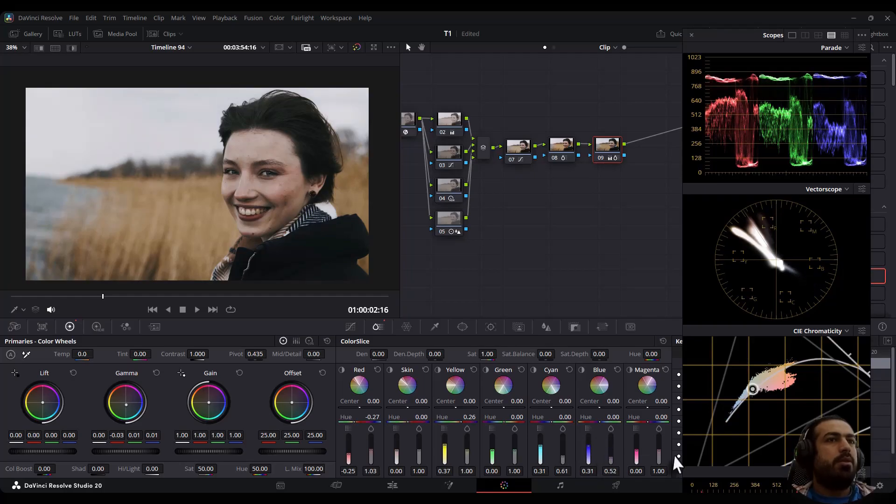
Preview the Magenta ColorSlice range on node 09 and set its saturation to 0.16
{"action": "left_click", "coordinate": [628, 367]}
{"action": "left_click", "coordinate": [629, 367]}
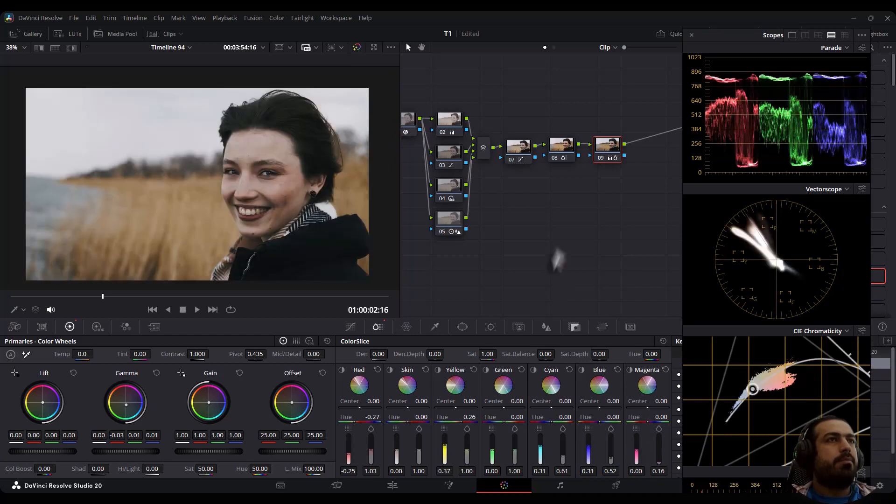
Add a serial node after node 09, place it below the main node row, and close the scopes
{"action": "key", "text": "alt+s"}
{"action": "left_click_drag", "start_coordinate": [642, 147], "coordinate": [496, 203]}
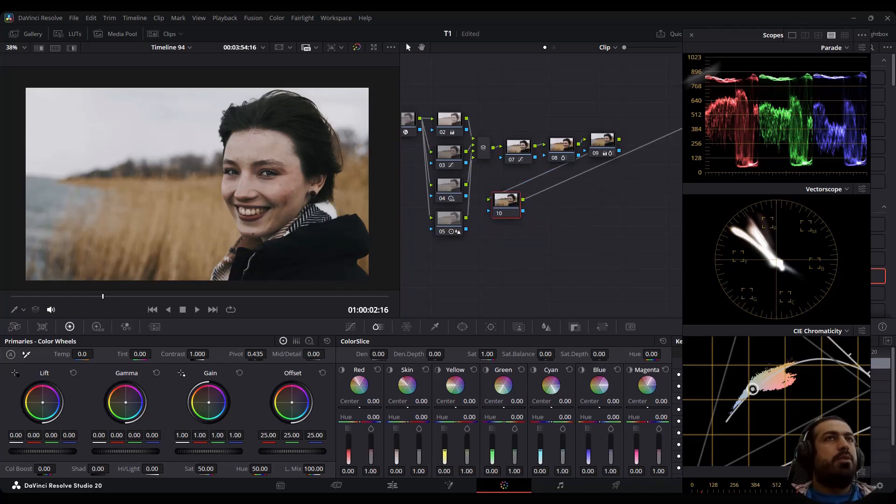
{"action": "left_click", "coordinate": [691, 35]}
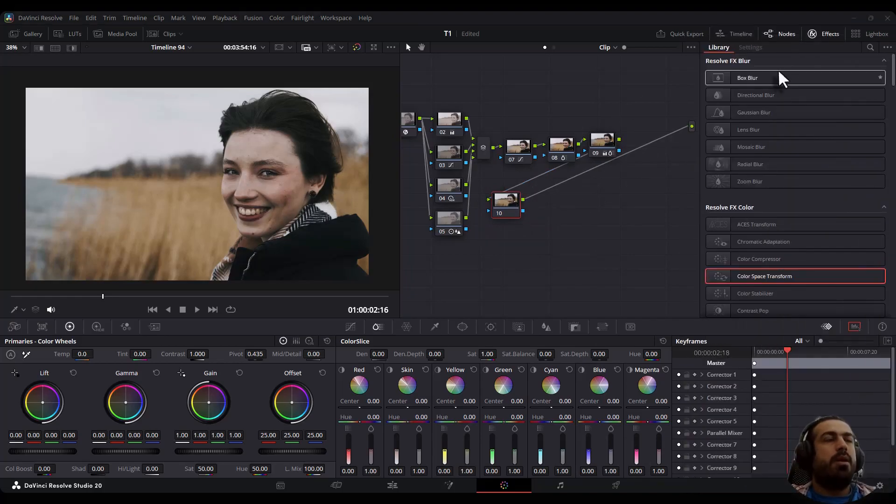
Key the skin on node 10 with a 3D qualifier stroke from the woman's forehead down across her cheek
{"action": "left_click", "coordinate": [488, 328]}
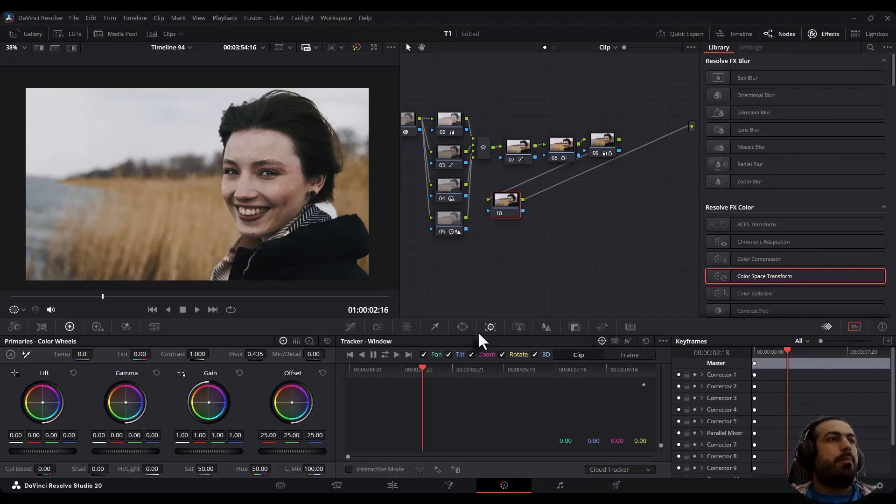
{"action": "left_click", "coordinate": [434, 327]}
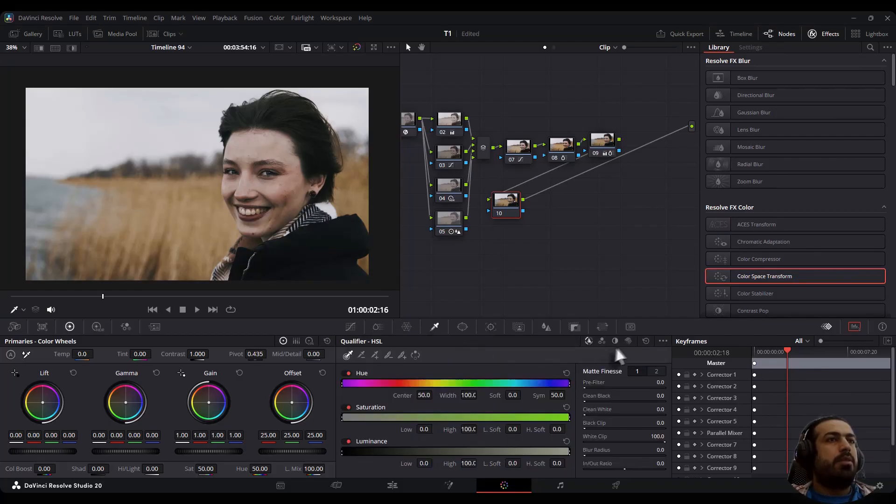
{"action": "left_click", "coordinate": [628, 341]}
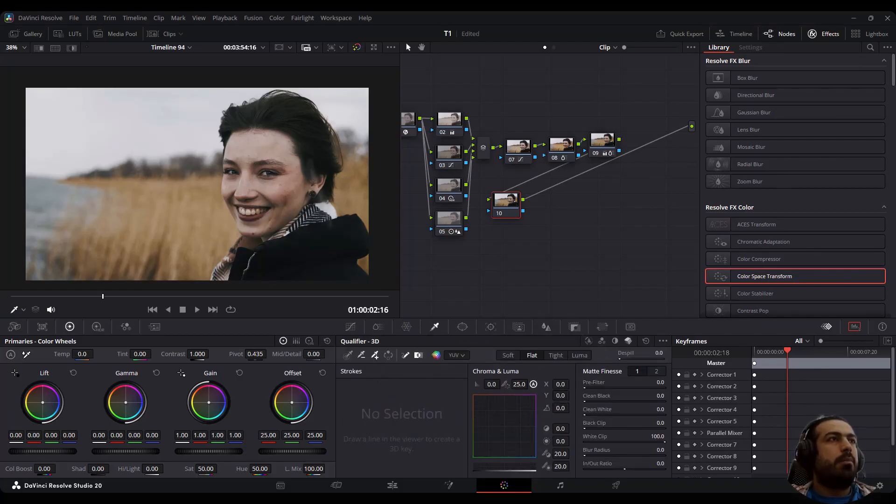
{"action": "mouse_move", "coordinate": [255, 145]}
{"action": "left_mouse_down"}
{"action": "mouse_move", "coordinate": [282, 147]}
{"action": "mouse_move", "coordinate": [298, 168]}
{"action": "mouse_move", "coordinate": [286, 188]}
{"action": "mouse_move", "coordinate": [271, 189]}
{"action": "mouse_move", "coordinate": [281, 215]}
{"action": "left_mouse_up"}
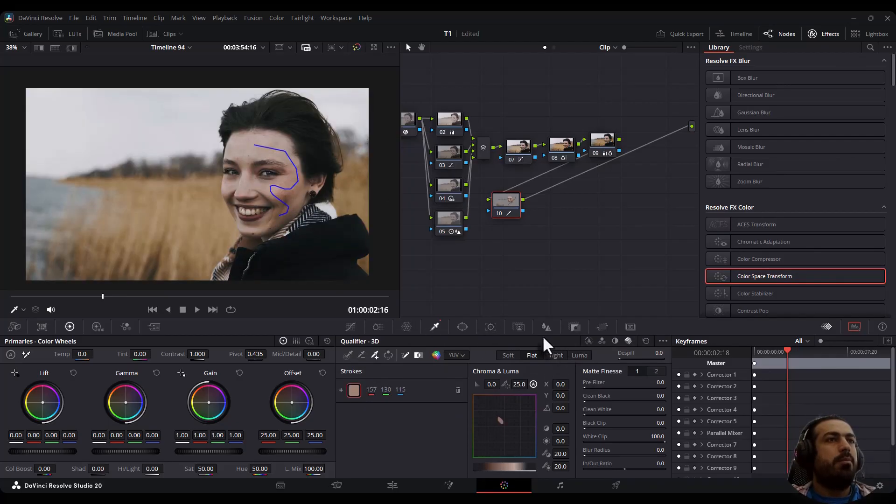
Add a circular window on node 10 and shape it into an oval around the woman's face
{"action": "left_click", "coordinate": [461, 327]}
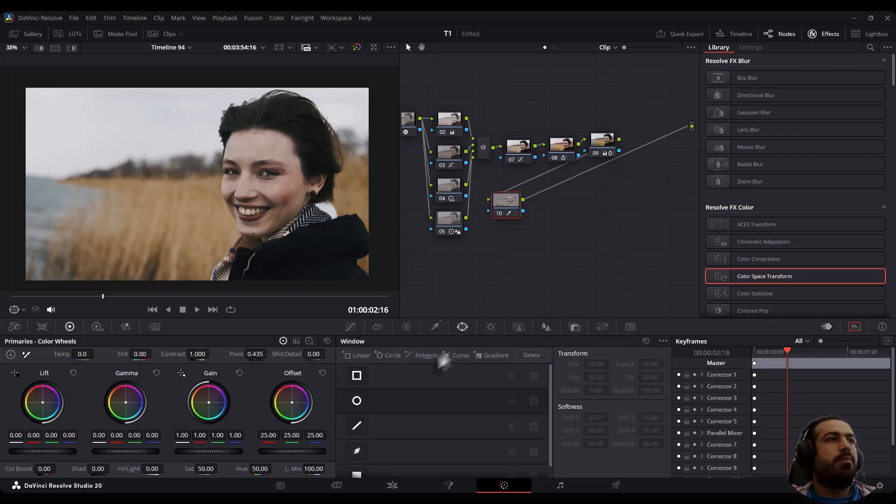
{"action": "left_click", "coordinate": [356, 400]}
{"action": "left_click_drag", "start_coordinate": [260, 183], "coordinate": [284, 186]}
{"action": "left_click_drag", "start_coordinate": [258, 240], "coordinate": [260, 247]}
{"action": "left_click_drag", "start_coordinate": [313, 179], "coordinate": [291, 184]}
Track the face window through the clip in both directions, and check it at 01:00:00:21
{"action": "left_click", "coordinate": [491, 327]}
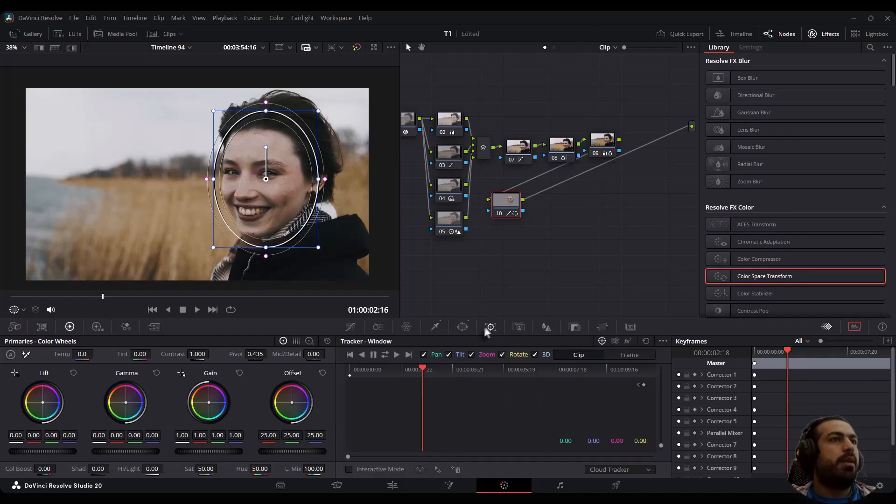
{"action": "left_click", "coordinate": [375, 355]}
{"action": "left_click", "coordinate": [386, 354]}
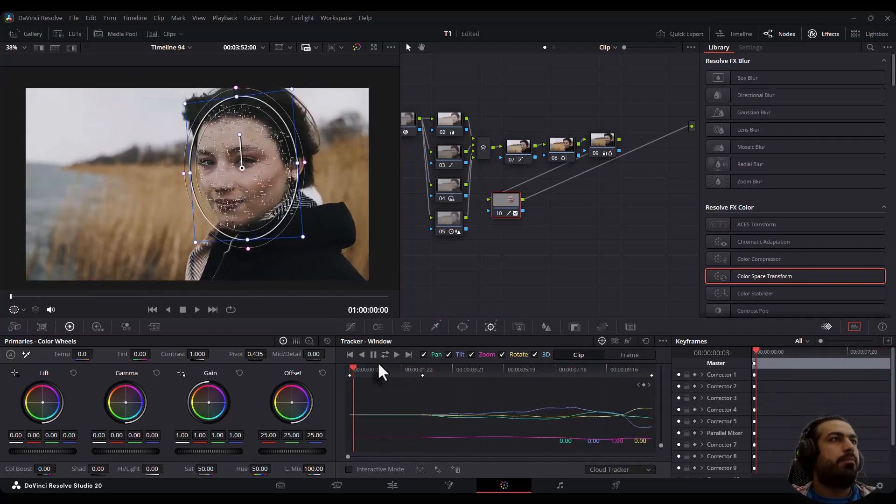
{"action": "left_click", "coordinate": [41, 297]}
{"action": "left_click_drag", "start_coordinate": [509, 208], "coordinate": [507, 206]}
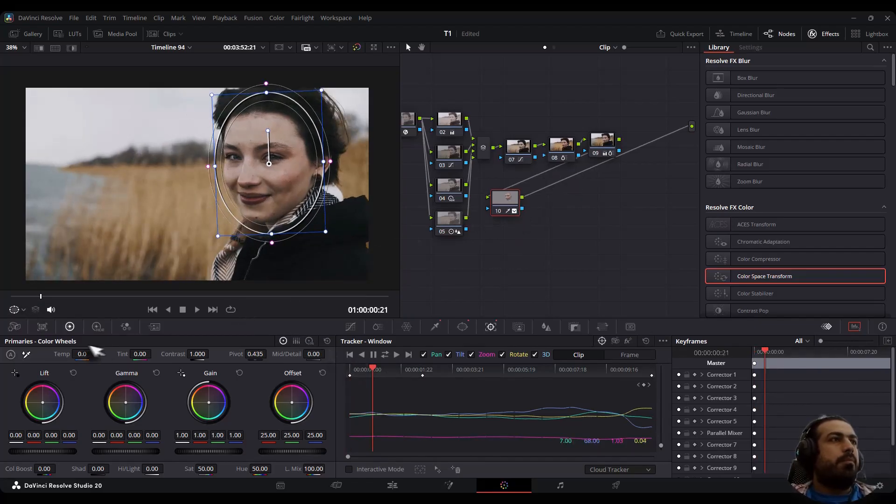
Preview the Red, Skin and Yellow ColorSlice ranges on node 10
{"action": "left_click", "coordinate": [377, 326]}
{"action": "left_click", "coordinate": [341, 370]}
{"action": "left_click", "coordinate": [340, 371]}
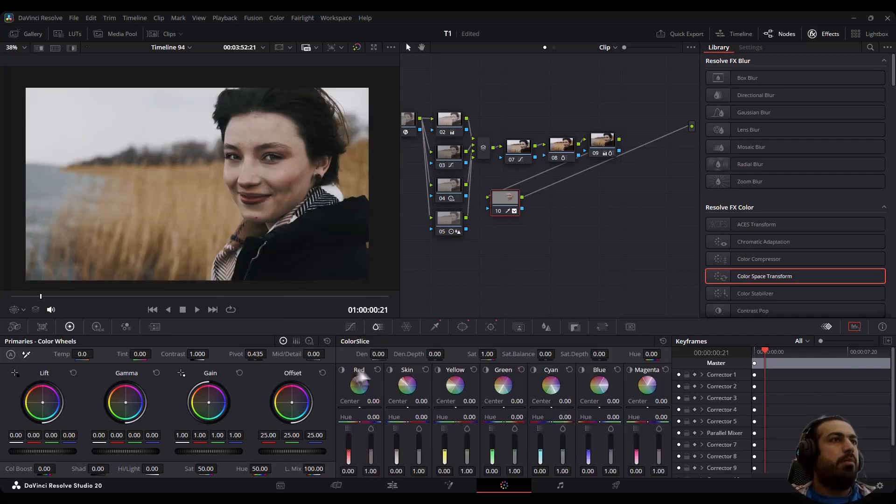
{"action": "left_click", "coordinate": [389, 369]}
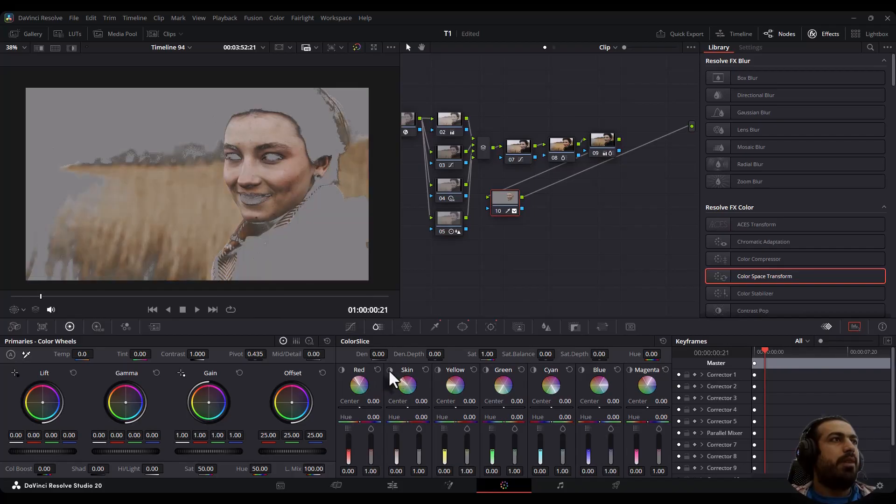
{"action": "left_click", "coordinate": [390, 370]}
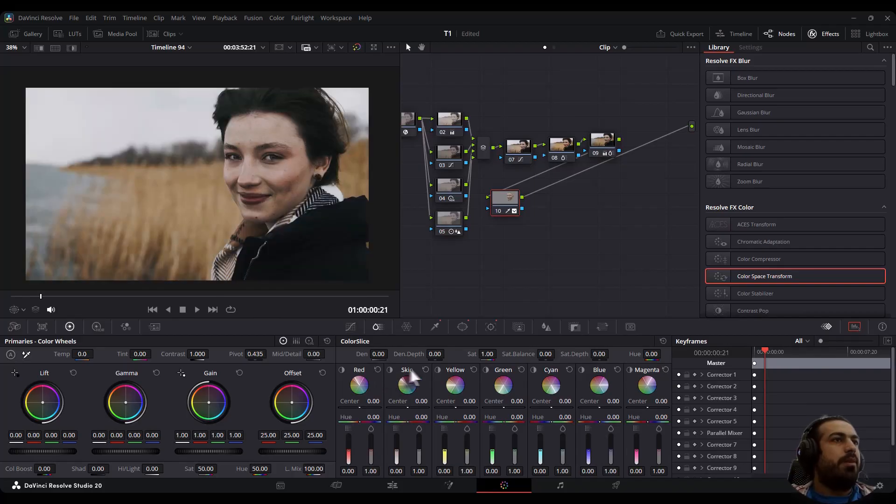
{"action": "left_click", "coordinate": [437, 369]}
{"action": "left_click", "coordinate": [437, 370]}
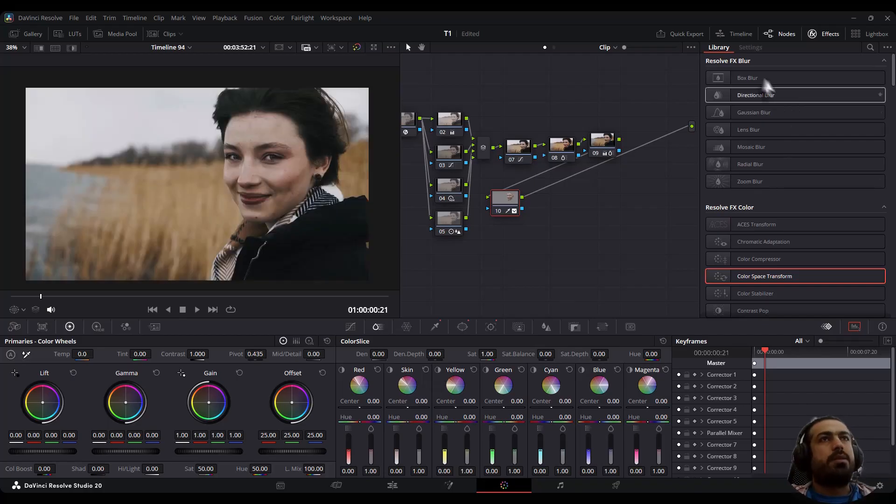
Find the Beauty effect in the effects library, apply it to node 10, and inspect the face up close
{"action": "left_click", "coordinate": [871, 47]}
{"action": "type", "text": "be"}
{"action": "left_click_drag", "start_coordinate": [822, 101], "coordinate": [509, 202]}
{"action": "scroll", "coordinate": [275, 157], "scroll_direction": "up", "scroll_amount": 5}
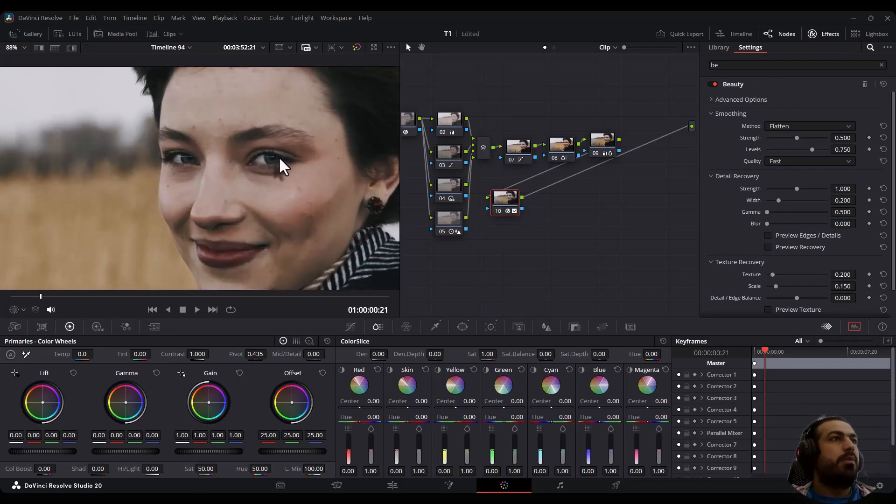
{"action": "scroll", "coordinate": [321, 201], "scroll_direction": "down", "scroll_amount": 5}
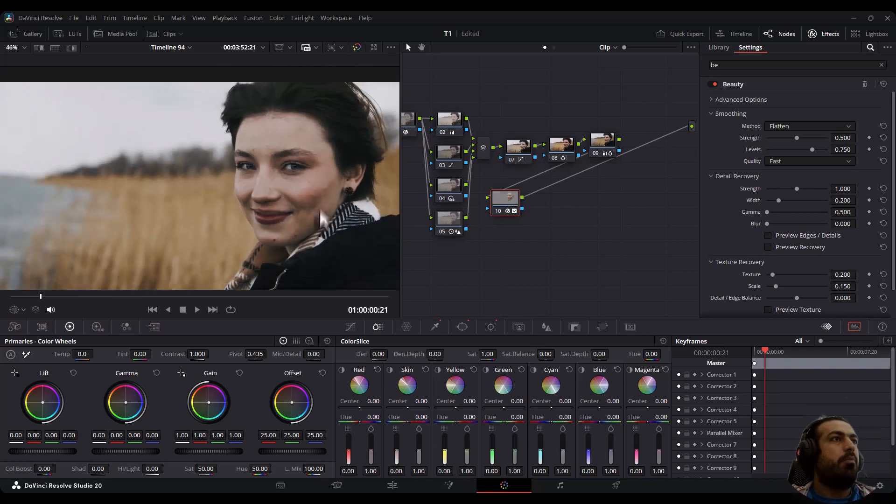
Warm the keyed skin on node 10 by shifting Gamma to red 0.03, green -0.01 and blue -0.03
{"action": "left_click_drag", "start_coordinate": [130, 409], "coordinate": [132, 410]}
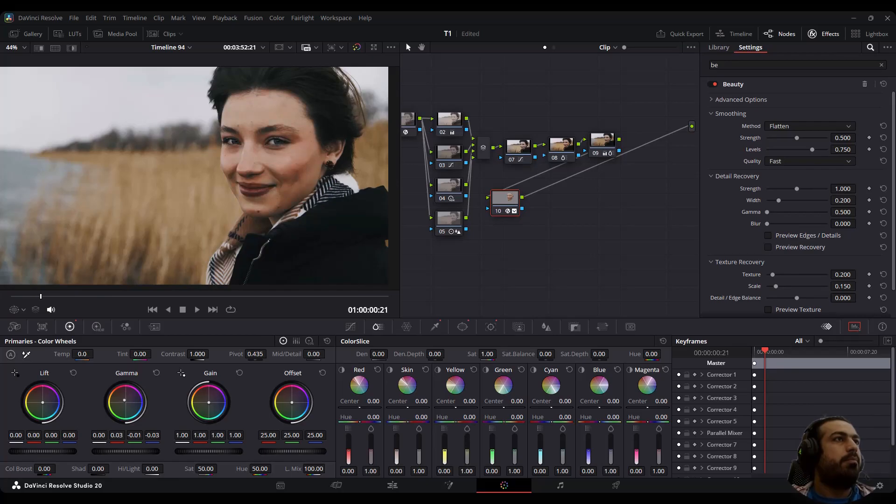
{"action": "scroll", "coordinate": [282, 250], "scroll_direction": "down", "scroll_amount": 3}
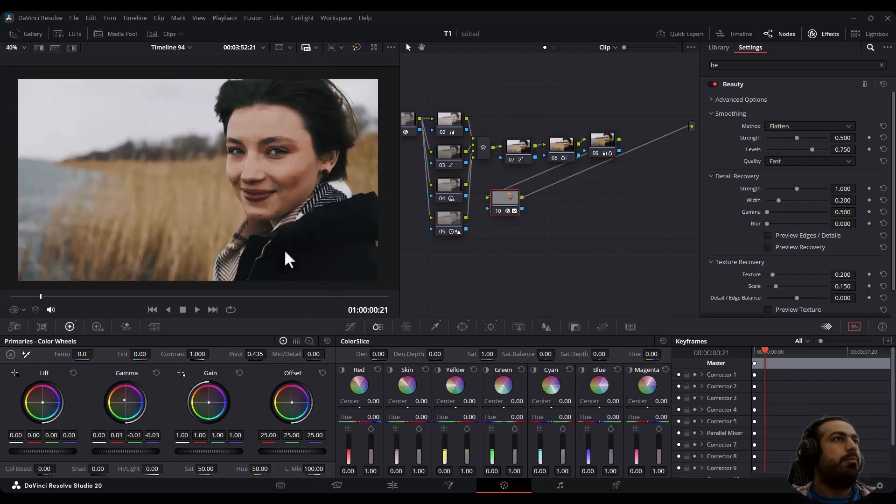
Add a layer node below node 10 and apply the Glow effect to it
{"action": "key", "text": "alt+l"}
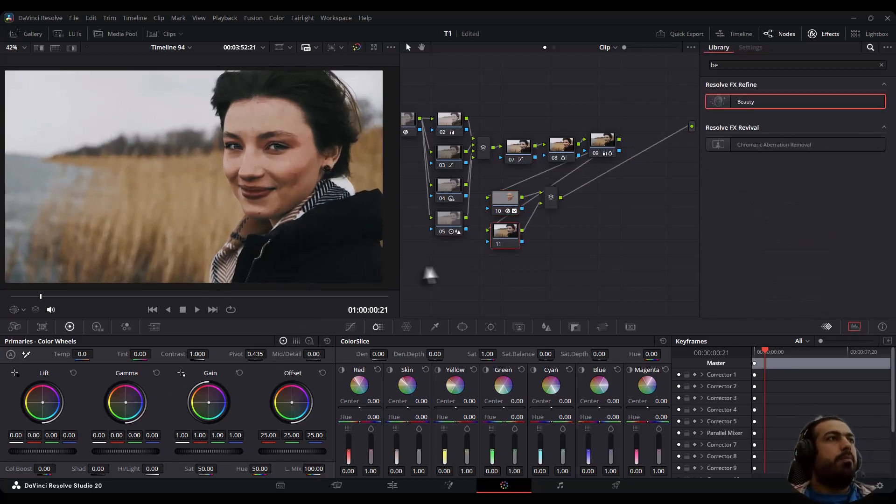
{"action": "scroll", "coordinate": [293, 238], "scroll_direction": "down", "scroll_amount": 2}
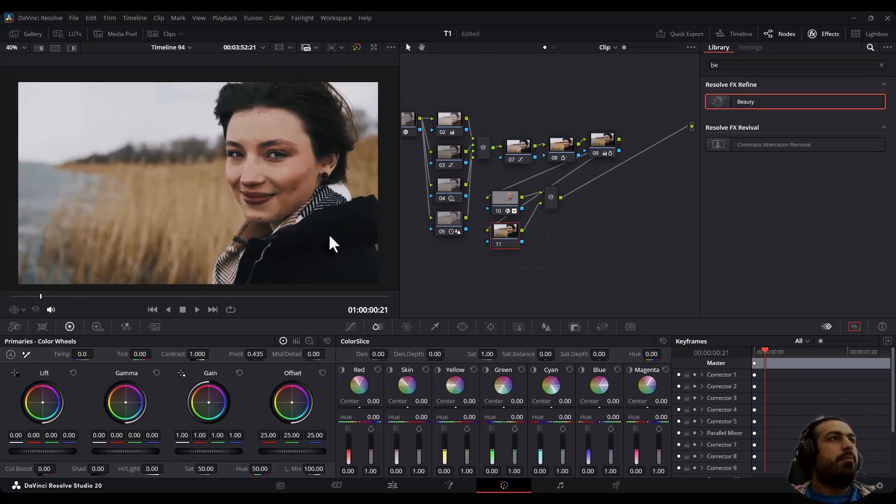
{"action": "double_click", "coordinate": [729, 64]}
{"action": "left_click", "coordinate": [882, 65]}
{"action": "scroll", "coordinate": [828, 188], "scroll_direction": "down", "scroll_amount": 8}
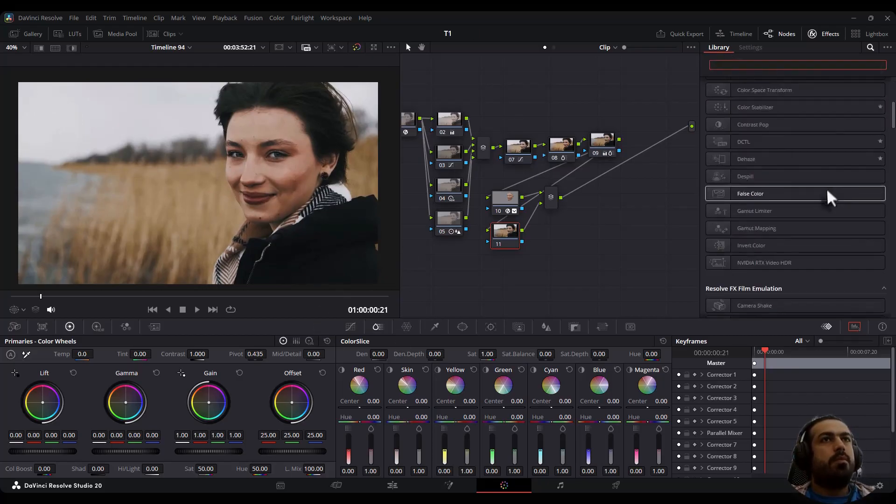
{"action": "scroll", "coordinate": [813, 209], "scroll_direction": "down", "scroll_amount": 5}
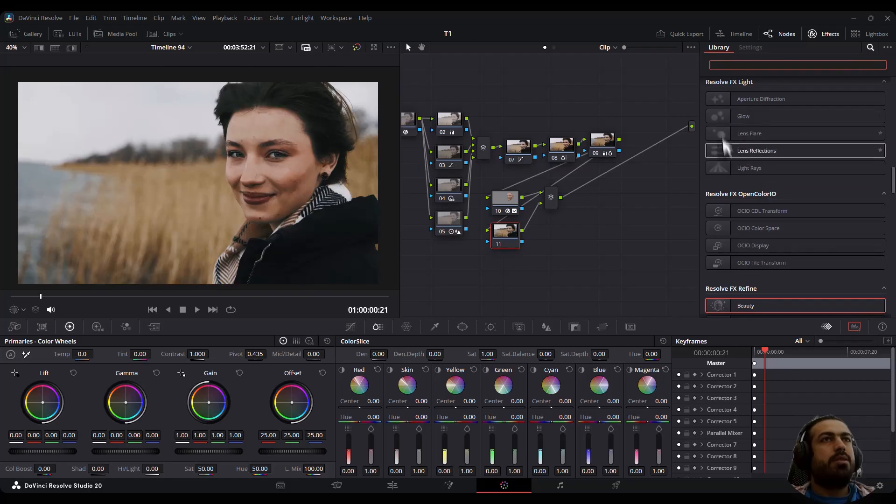
{"action": "left_click_drag", "start_coordinate": [734, 119], "coordinate": [504, 231]}
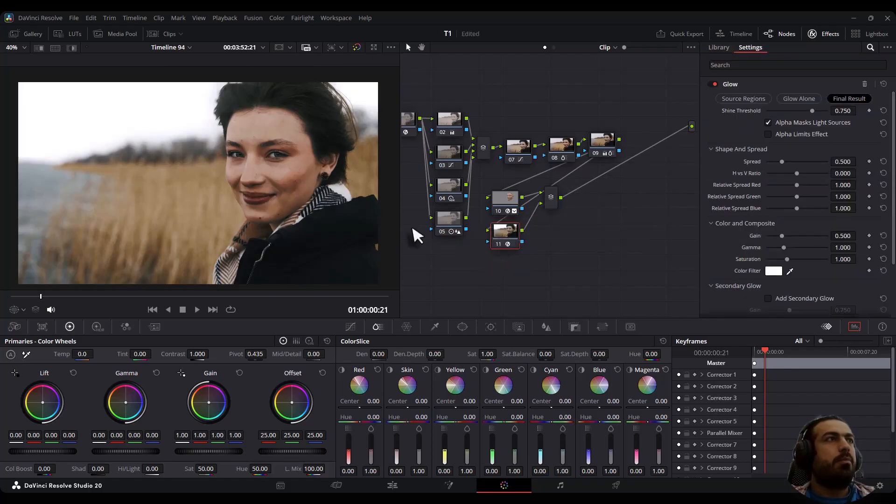
Set the Glow effect's Shine Threshold to 0.674 and Spread to 0.605
{"action": "scroll", "coordinate": [200, 192], "scroll_direction": "down", "scroll_amount": 1}
{"action": "scroll", "coordinate": [201, 191], "scroll_direction": "up", "scroll_amount": 1}
{"action": "left_click_drag", "start_coordinate": [808, 110], "coordinate": [808, 111]}
{"action": "mouse_move", "coordinate": [782, 162]}
{"action": "left_mouse_down"}
{"action": "mouse_move", "coordinate": [794, 157]}
{"action": "mouse_move", "coordinate": [786, 162]}
{"action": "left_mouse_up"}
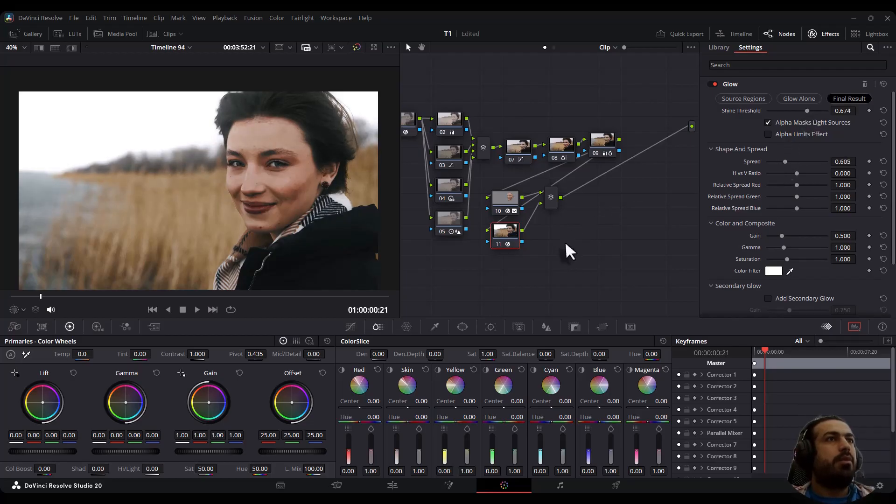
Add another layer node below node 11 and apply the Light Rays effect to it
{"action": "key", "text": "alt+l"}
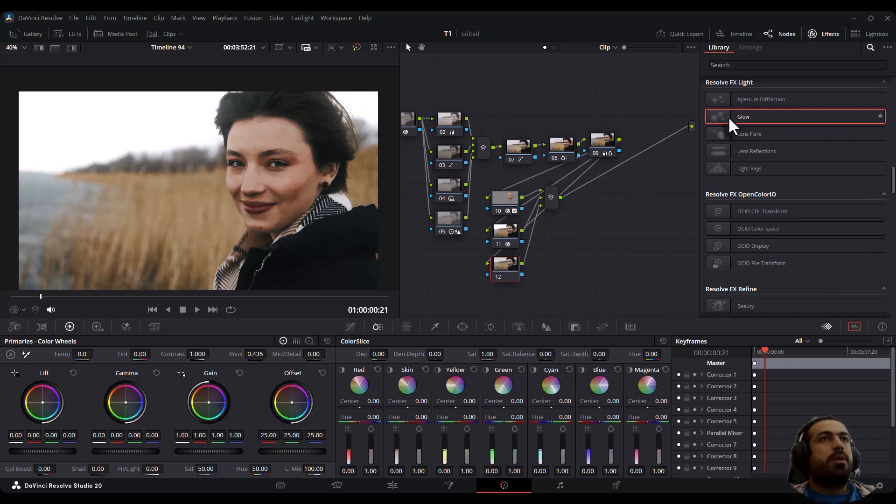
{"action": "left_click_drag", "start_coordinate": [721, 169], "coordinate": [505, 269]}
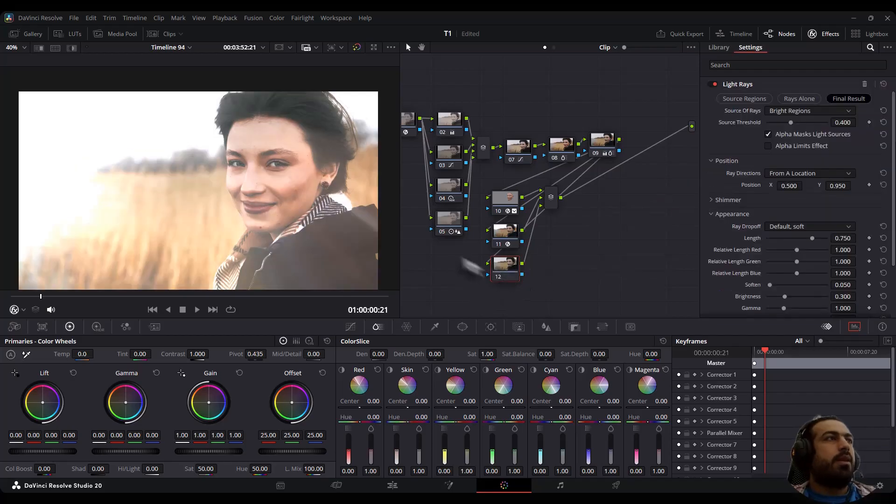
Add a circular window on node 12 and place it over the upper-left sky, at about pan 43.64 and tilt 54.01
{"action": "left_click", "coordinate": [461, 328]}
{"action": "left_click", "coordinate": [355, 401]}
{"action": "left_click_drag", "start_coordinate": [186, 201], "coordinate": [90, 141]}
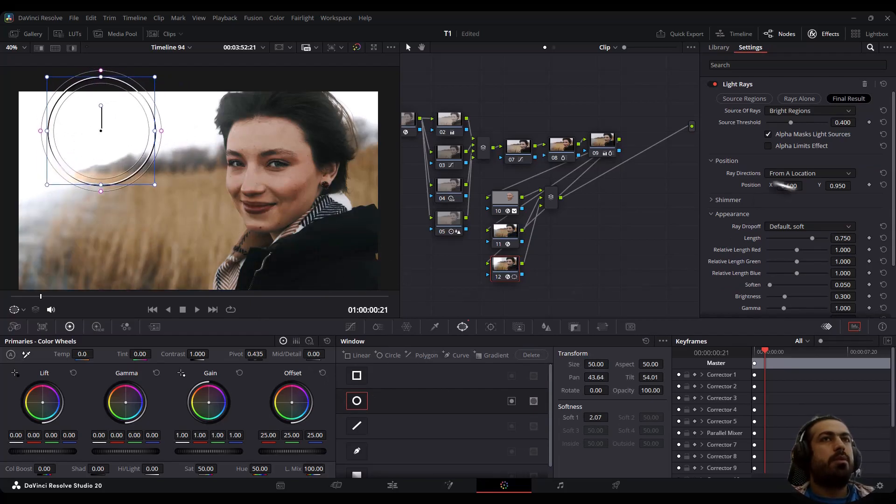
Move the Light Rays source to X -0.054, Y 1.052 and set the ray length to 0.721
{"action": "mouse_move", "coordinate": [806, 185]}
{"action": "left_mouse_down"}
{"action": "mouse_move", "coordinate": [785, 186]}
{"action": "mouse_move", "coordinate": [833, 186]}
{"action": "mouse_move", "coordinate": [811, 193]}
{"action": "left_mouse_up"}
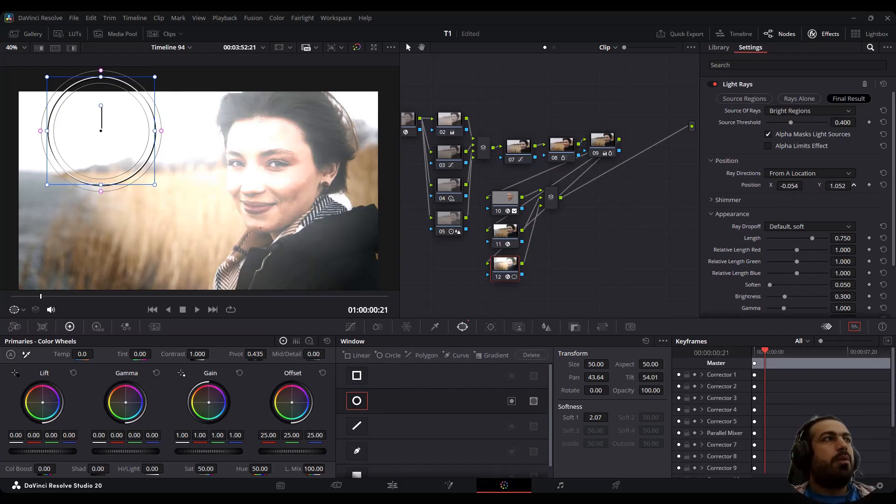
{"action": "left_click_drag", "start_coordinate": [812, 238], "coordinate": [811, 237]}
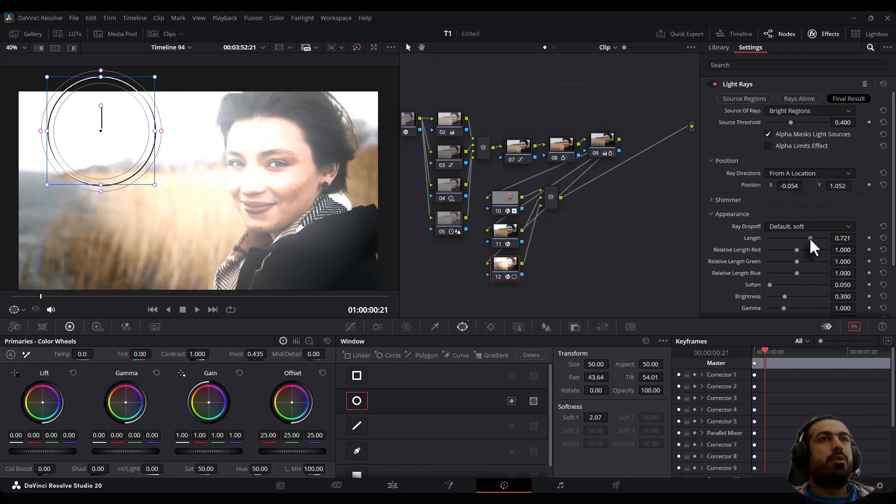
Change the Light Rays composite type to Screen
{"action": "scroll", "coordinate": [780, 289], "scroll_direction": "down", "scroll_amount": 3}
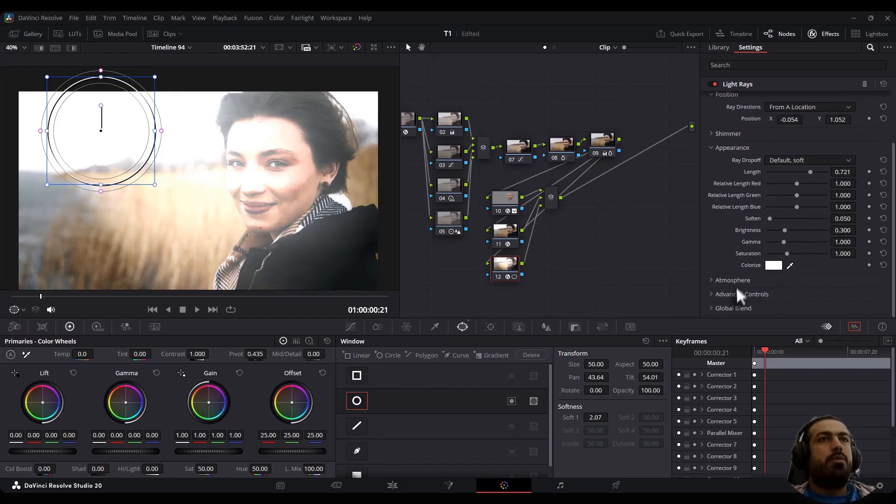
{"action": "left_click", "coordinate": [785, 308]}
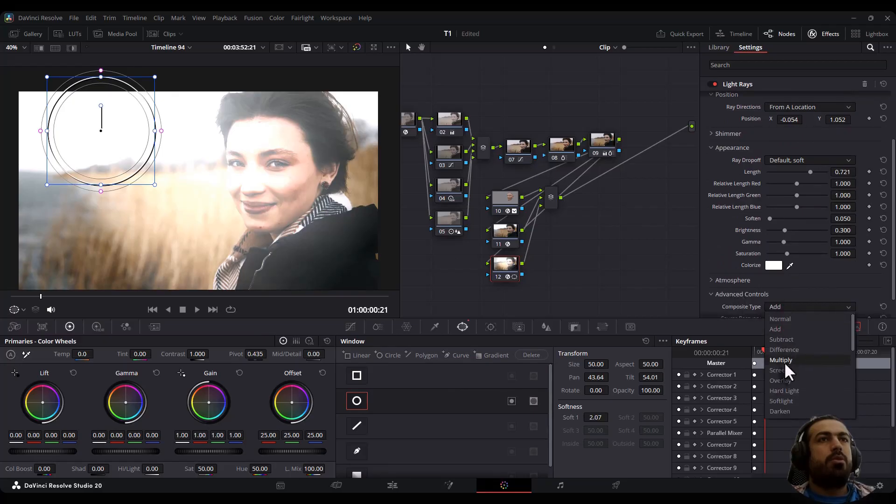
{"action": "left_click", "coordinate": [786, 368]}
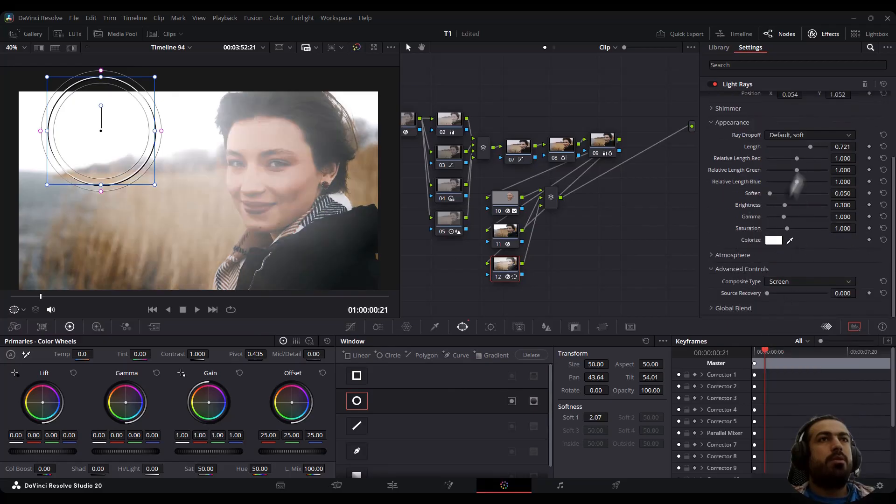
Reduce the Light Rays brightness to 0.093 and the ray length to 0.364
{"action": "scroll", "coordinate": [804, 252], "scroll_direction": "up", "scroll_amount": 1}
{"action": "left_click_drag", "start_coordinate": [783, 261], "coordinate": [774, 263]}
{"action": "left_click_drag", "start_coordinate": [805, 207], "coordinate": [788, 214]}
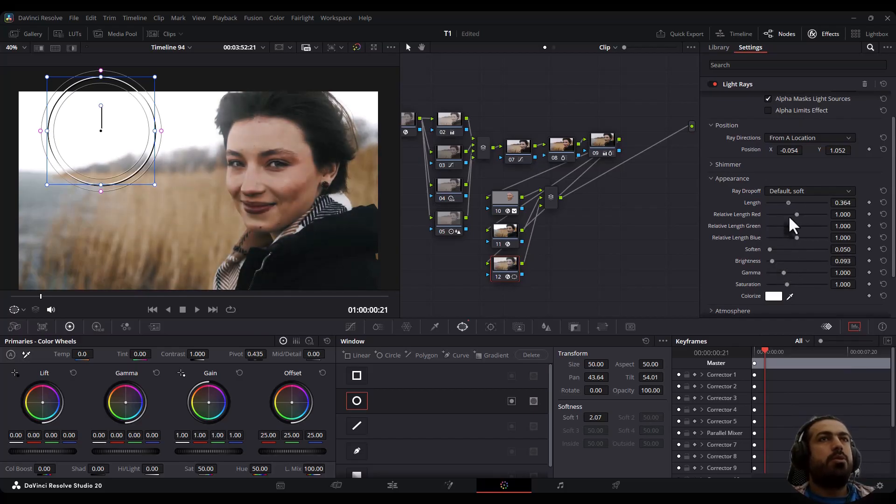
Set the Light Rays Global Blend to 0.504
{"action": "scroll", "coordinate": [727, 295], "scroll_direction": "down", "scroll_amount": 2}
{"action": "scroll", "coordinate": [744, 297], "scroll_direction": "down", "scroll_amount": 1}
{"action": "mouse_move", "coordinate": [790, 308]}
{"action": "left_mouse_down"}
{"action": "mouse_move", "coordinate": [778, 309]}
{"action": "mouse_move", "coordinate": [791, 310]}
{"action": "left_mouse_up"}
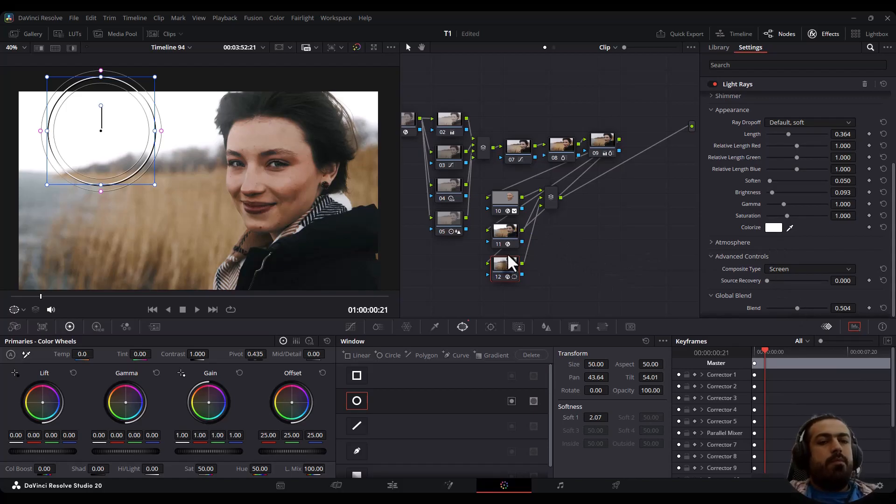
Add another layer node below node 12 and apply the Radial Blur effect to it
{"action": "key", "text": "alt+s"}
{"action": "scroll", "coordinate": [790, 200], "scroll_direction": "up", "scroll_amount": 15}
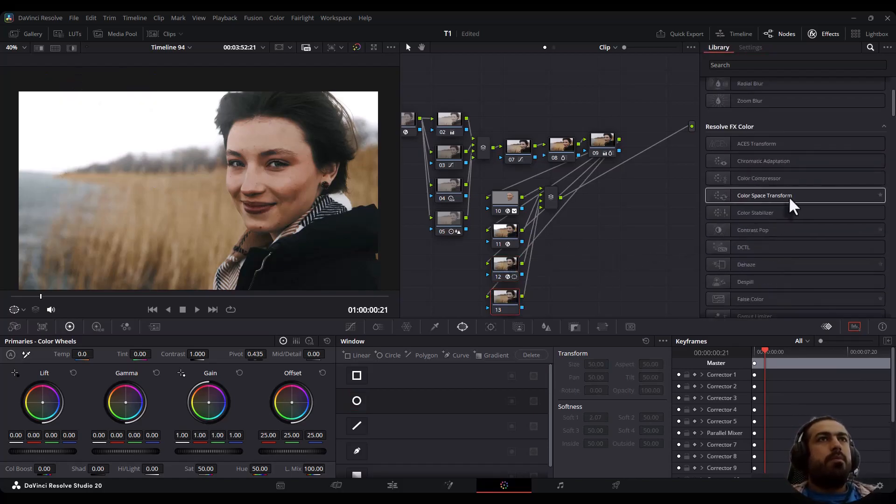
{"action": "left_click_drag", "start_coordinate": [715, 187], "coordinate": [497, 299]}
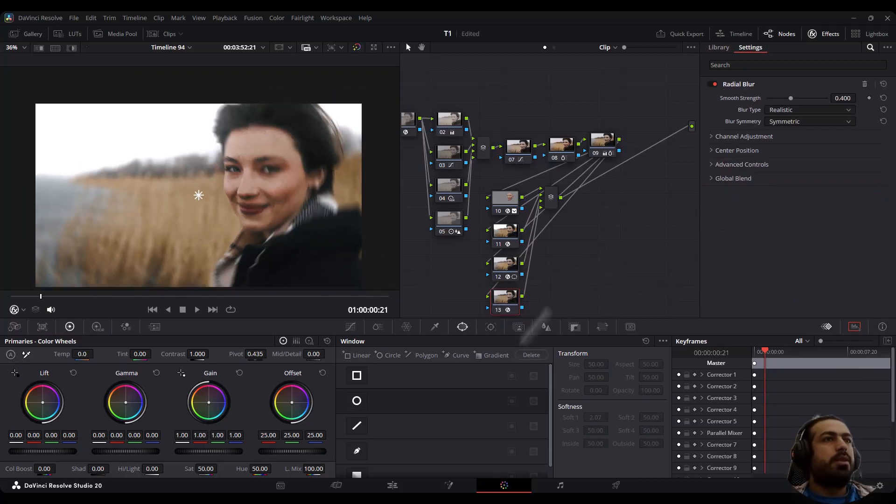
Add a circular window to the Radial Blur node and stretch it into a wide ellipse, size about 52 and aspect about 68
{"action": "left_click", "coordinate": [356, 376]}
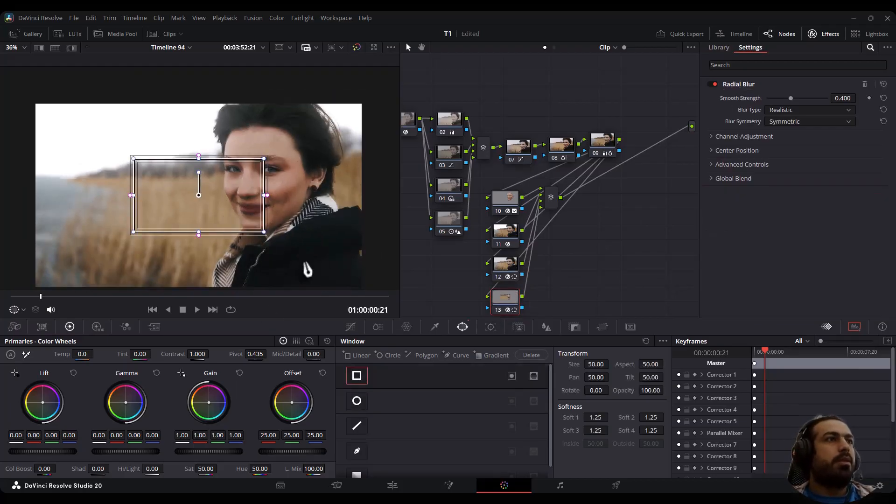
{"action": "left_click", "coordinate": [357, 376]}
{"action": "left_click", "coordinate": [357, 400]}
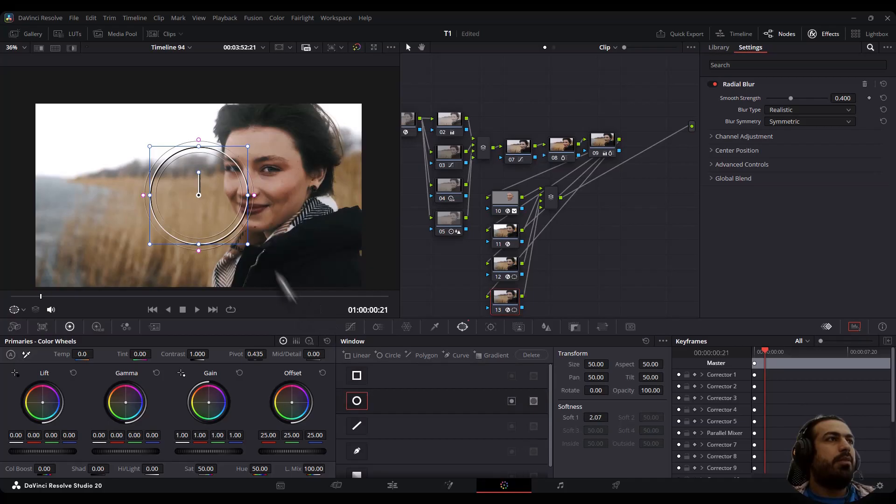
{"action": "left_click_drag", "start_coordinate": [248, 244], "coordinate": [300, 274]}
{"action": "left_click_drag", "start_coordinate": [293, 196], "coordinate": [384, 196]}
{"action": "left_click_drag", "start_coordinate": [317, 216], "coordinate": [340, 197]}
{"action": "left_click_drag", "start_coordinate": [395, 177], "coordinate": [377, 176]}
{"action": "left_click_drag", "start_coordinate": [228, 272], "coordinate": [220, 288]}
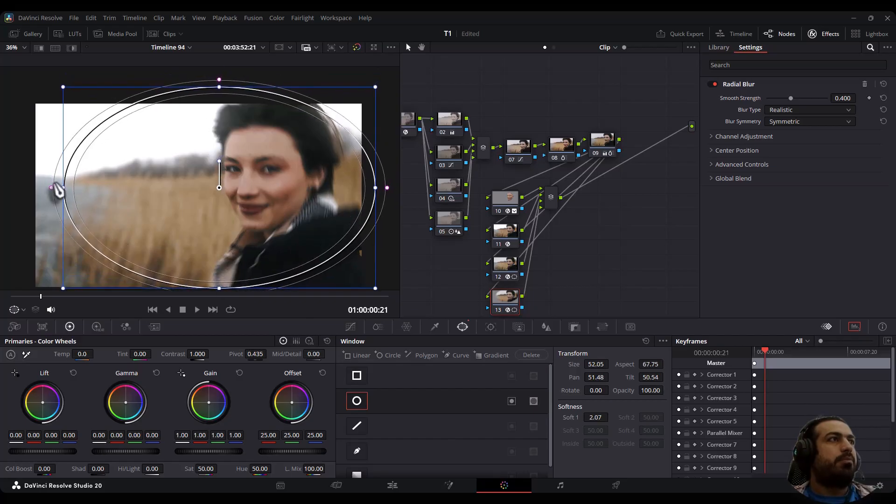
Invert the elliptical window and set the Radial Blur Global Blend to 0.705
{"action": "left_click", "coordinate": [512, 402]}
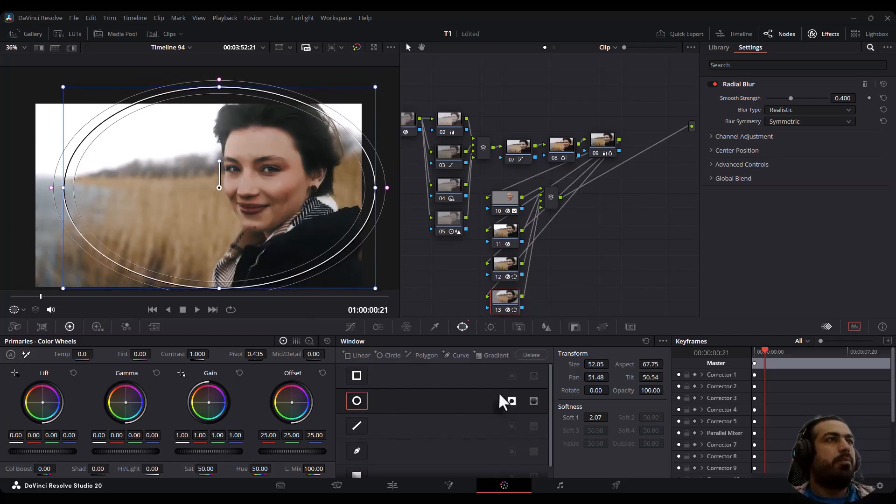
{"action": "left_click_drag", "start_coordinate": [812, 194], "coordinate": [810, 192]}
{"action": "scroll", "coordinate": [574, 230], "scroll_direction": "down", "scroll_amount": 3}
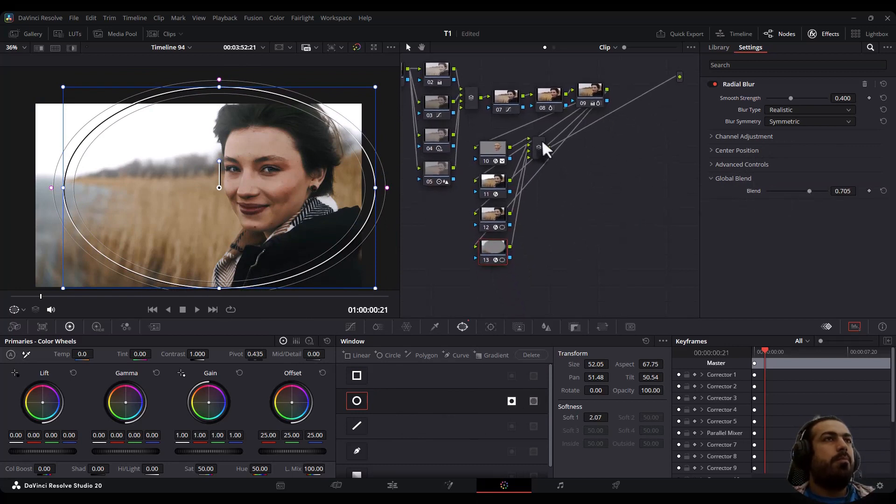
Move the layer mixer down, add a layer node below node 13 and apply the Depth Map effect to it
{"action": "left_click_drag", "start_coordinate": [542, 139], "coordinate": [543, 183]}
{"action": "left_click", "coordinate": [496, 255]}
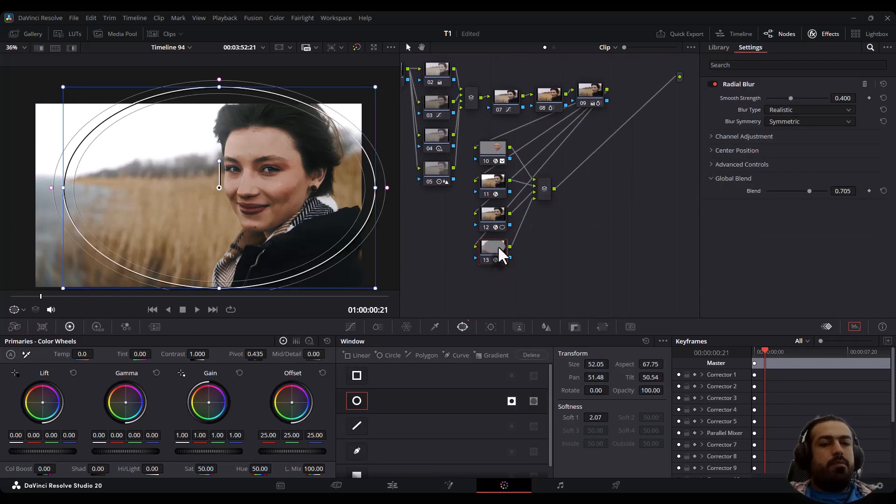
{"action": "key", "text": "alt+p"}
{"action": "left_click", "coordinate": [738, 66]}
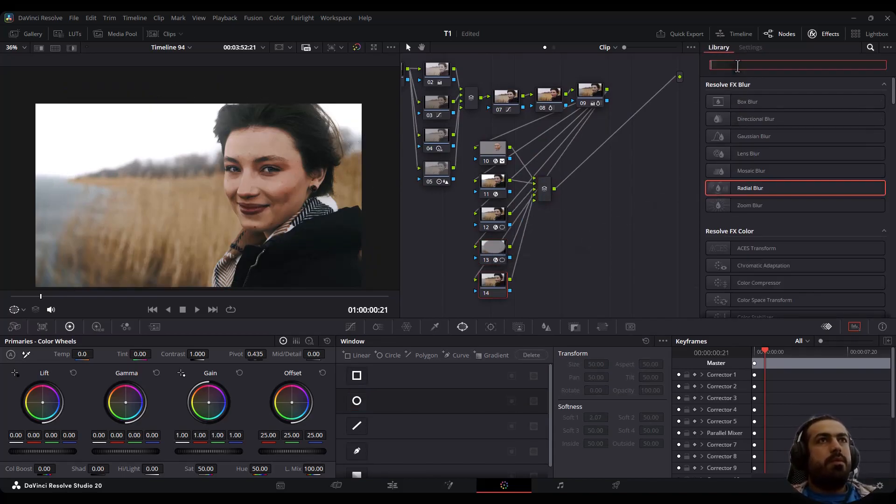
{"action": "type", "text": "dep"}
{"action": "left_click_drag", "start_coordinate": [753, 100], "coordinate": [491, 283]}
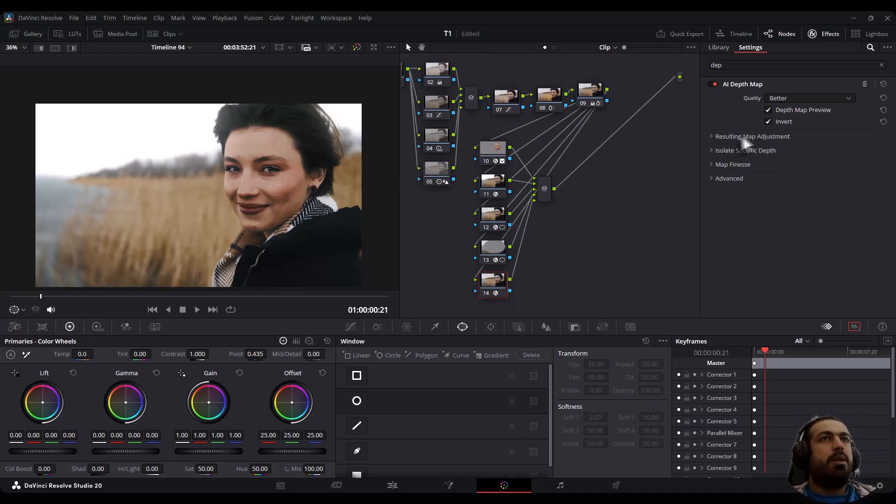
Enable Adjust Map Levels for the depth map, with Far Limit 0.202 and Near Limit 0.457
{"action": "left_click", "coordinate": [713, 136]}
{"action": "left_click", "coordinate": [769, 149]}
{"action": "left_click_drag", "start_coordinate": [768, 160], "coordinate": [795, 172]}
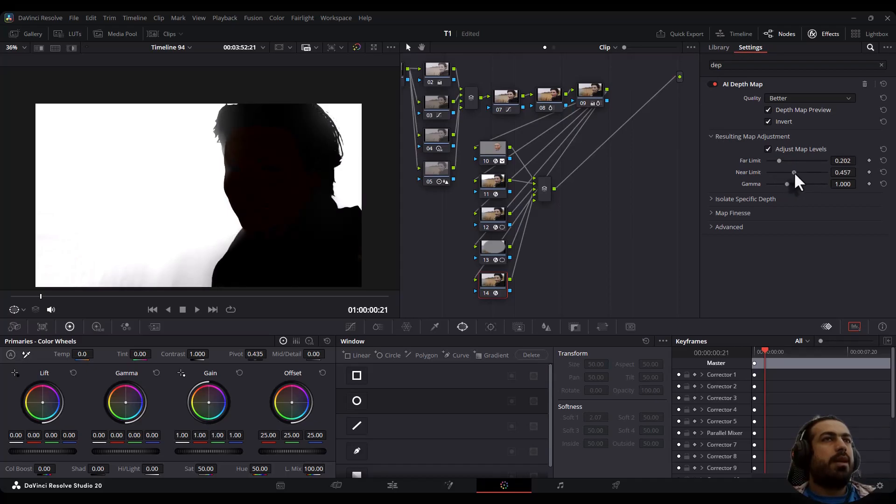
Turn off the Depth Map Preview and shift the node's Gamma to red -0.04, green 0.01 and blue 0.01
{"action": "left_click", "coordinate": [768, 110]}
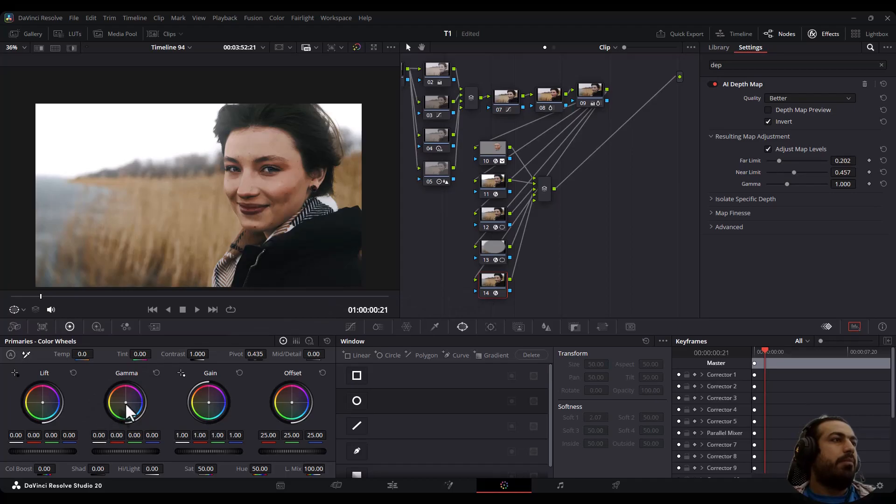
{"action": "left_click_drag", "start_coordinate": [127, 401], "coordinate": [128, 406]}
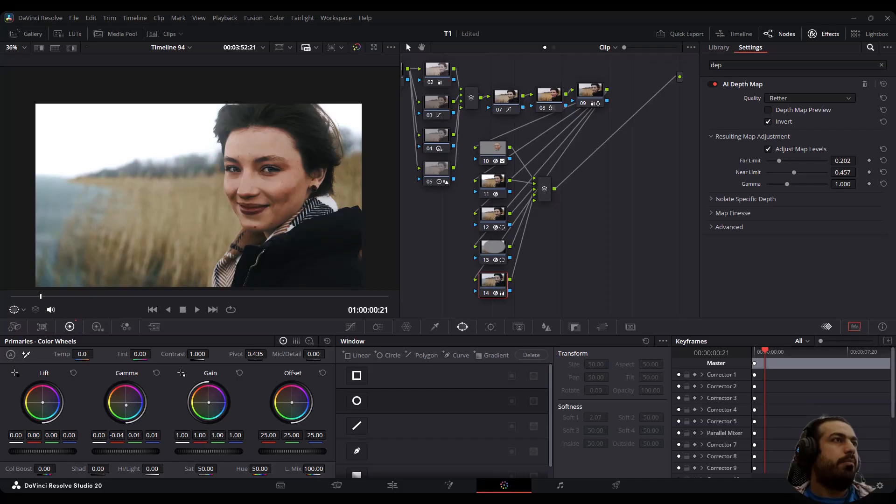
Add a serial node after the layer mixer and slightly lower the shadows on its custom curve, using default anchor points
{"action": "left_click", "coordinate": [545, 191]}
{"action": "key", "text": "alt+s"}
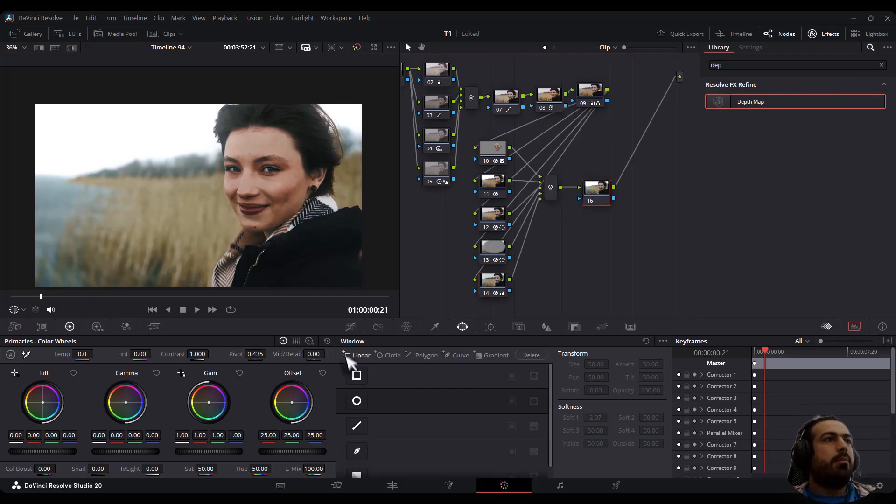
{"action": "left_click", "coordinate": [350, 327]}
{"action": "right_click", "coordinate": [673, 351]}
{"action": "left_click", "coordinate": [677, 423]}
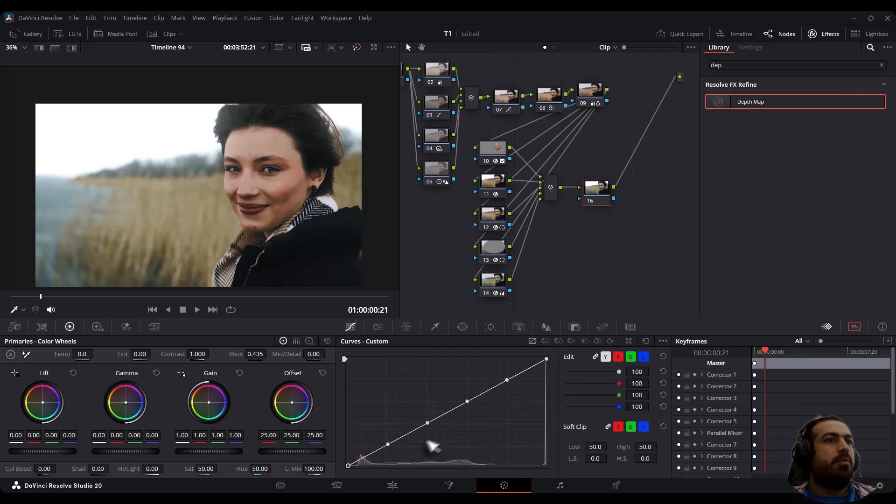
{"action": "left_click_drag", "start_coordinate": [388, 445], "coordinate": [391, 447]}
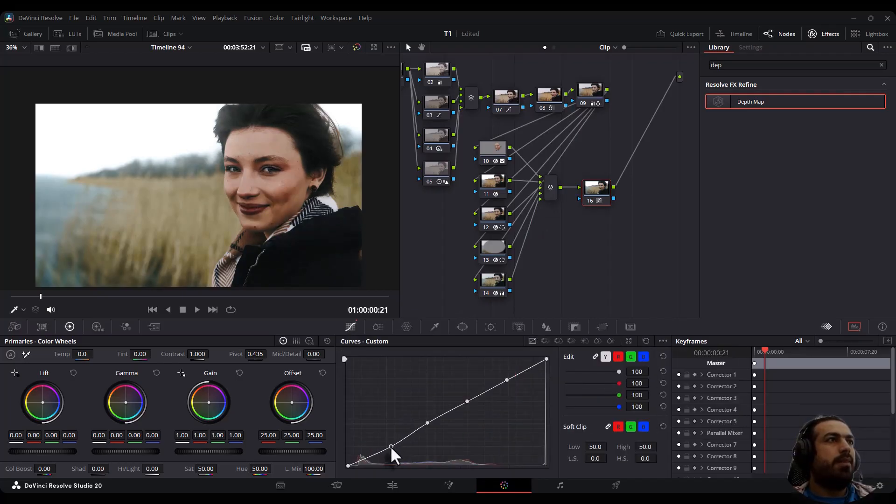
Add a serial node after node 16 and apply the Film Look Creator effect to it
{"action": "key", "text": "alt+s"}
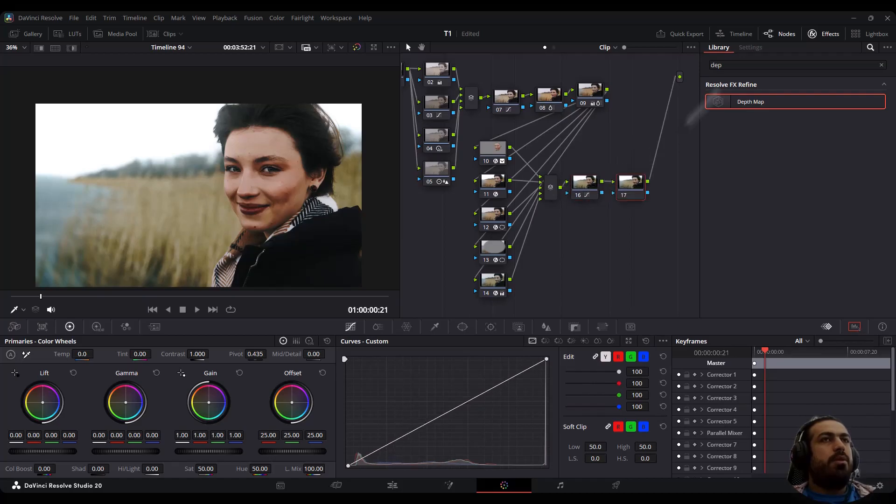
{"action": "double_click", "coordinate": [722, 65]}
{"action": "type", "text": "loo"}
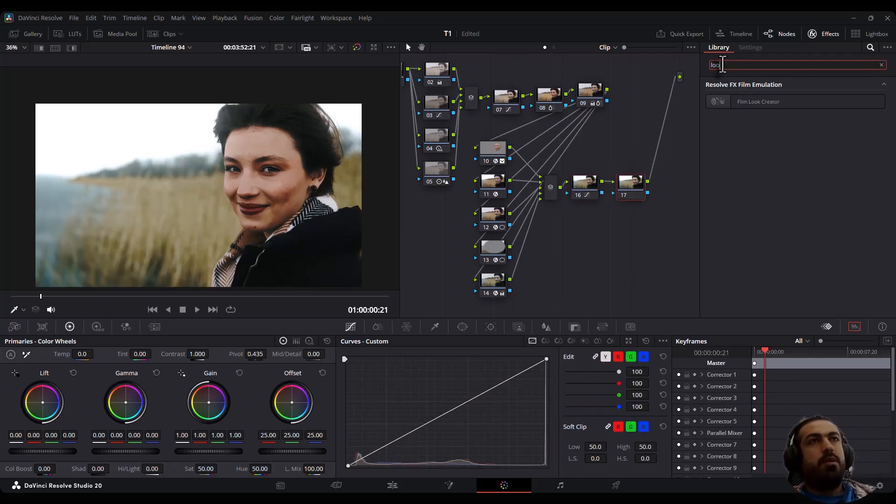
{"action": "left_click_drag", "start_coordinate": [728, 102], "coordinate": [631, 187]}
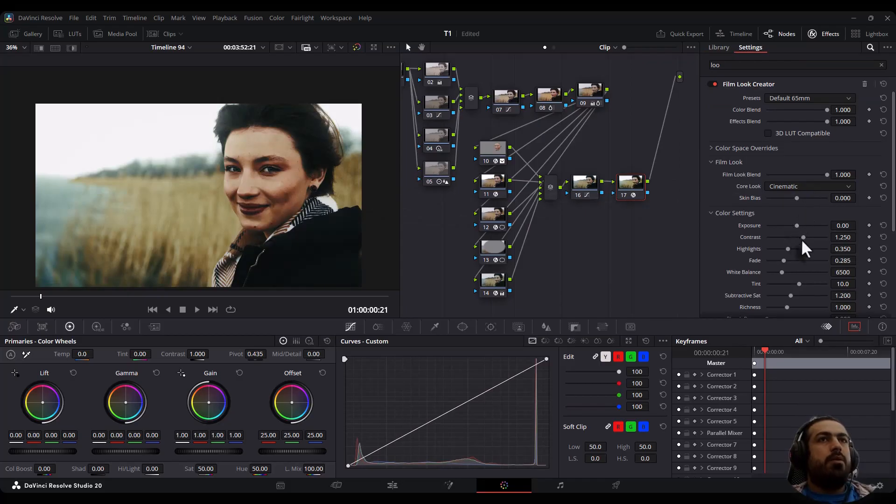
Set the Film Look Creator's Contrast to 1.175, Fade to 0.078, White Balance to 6884 and Tint to 19.8
{"action": "left_click_drag", "start_coordinate": [802, 237], "coordinate": [801, 239]}
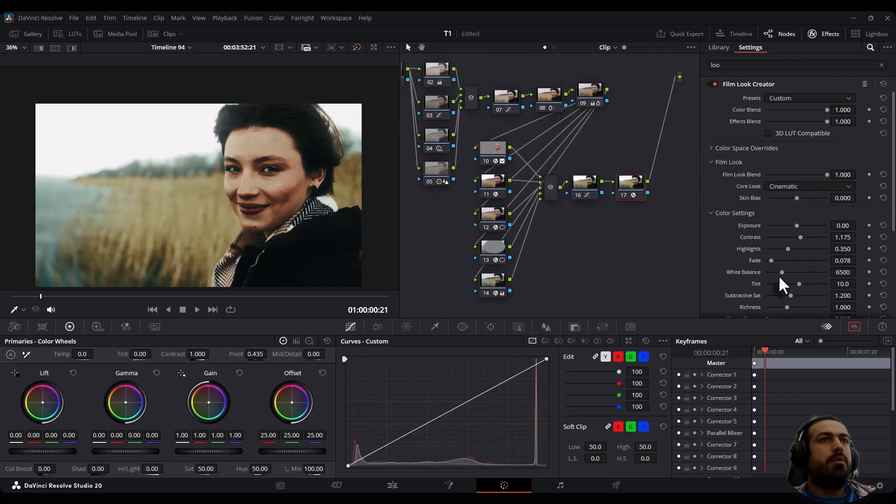
{"action": "left_click_drag", "start_coordinate": [780, 276], "coordinate": [800, 285]}
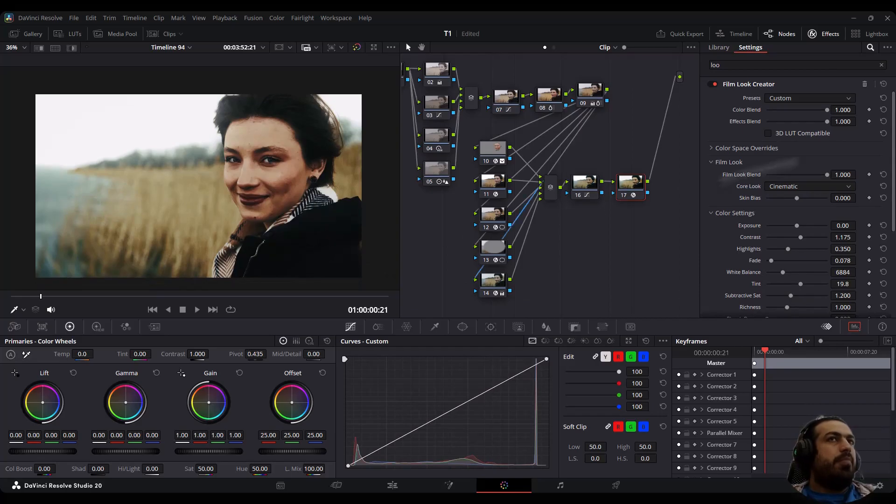
Compare the clip before and after grading in full-screen playback by disabling and re-enabling all nodes after the first
{"action": "left_click", "coordinate": [823, 34]}
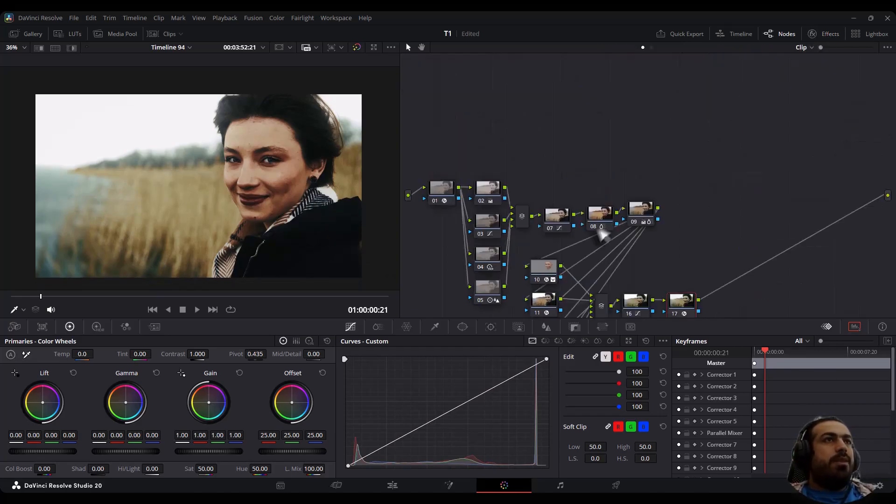
{"action": "scroll", "coordinate": [686, 96], "scroll_direction": "down", "scroll_amount": 5}
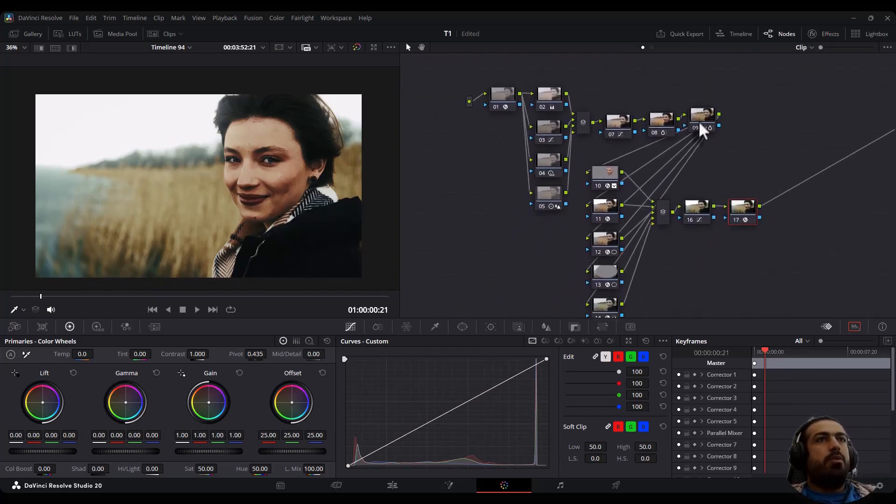
{"action": "scroll", "coordinate": [717, 84], "scroll_direction": "up", "scroll_amount": 1}
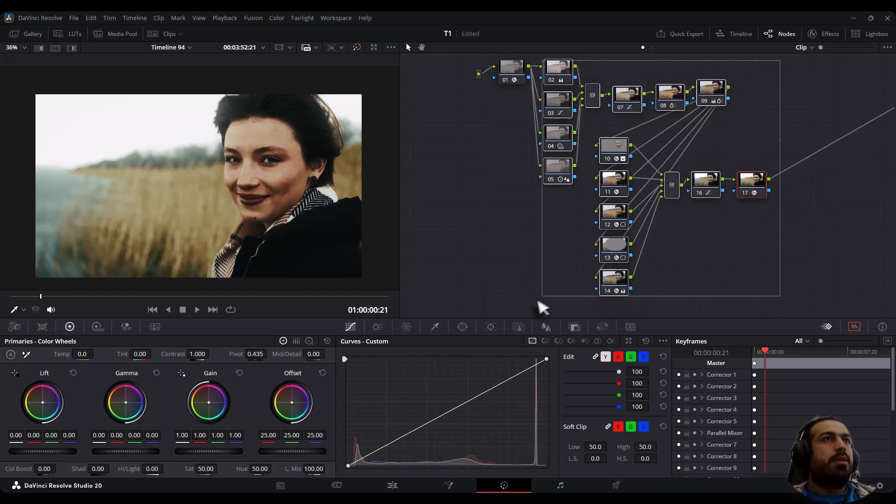
{"action": "key", "text": "alt+d"}
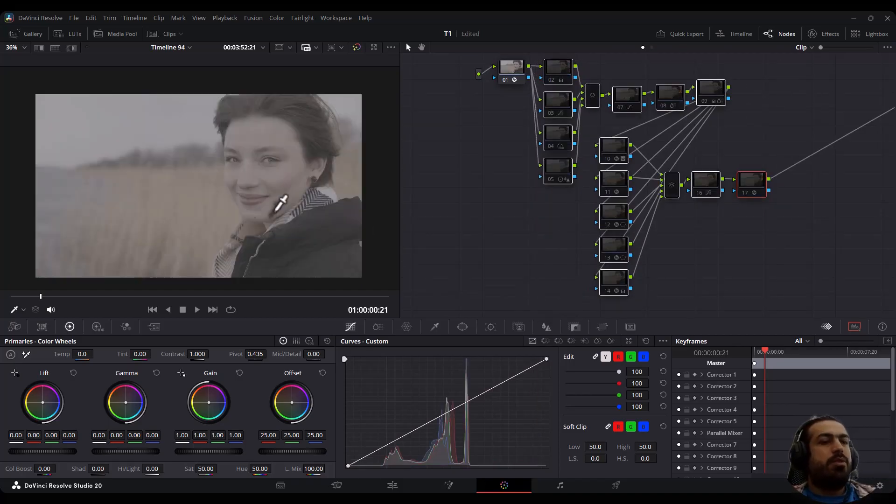
{"action": "key", "text": "ctrl+f"}
{"action": "key", "text": "space"}
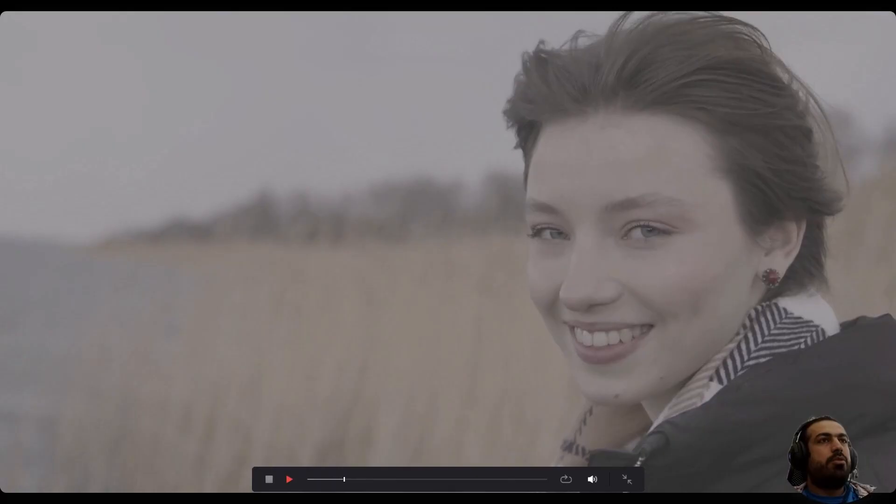
{"action": "key", "text": "alt+d"}
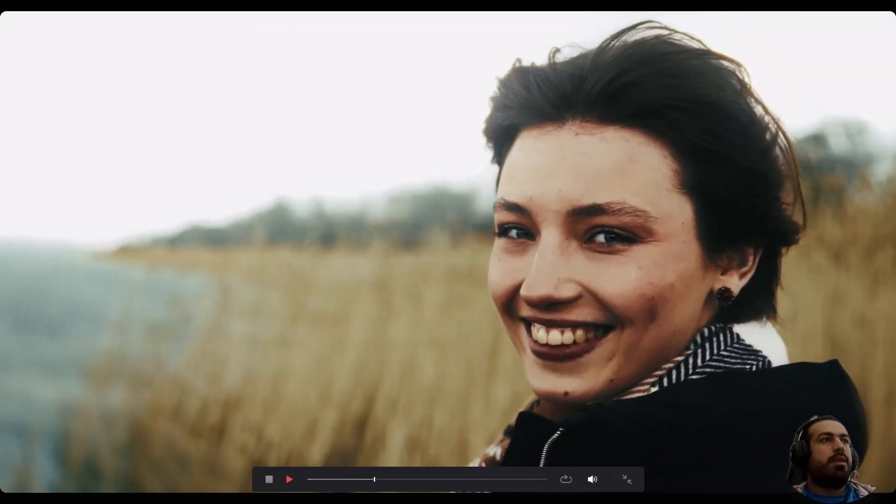